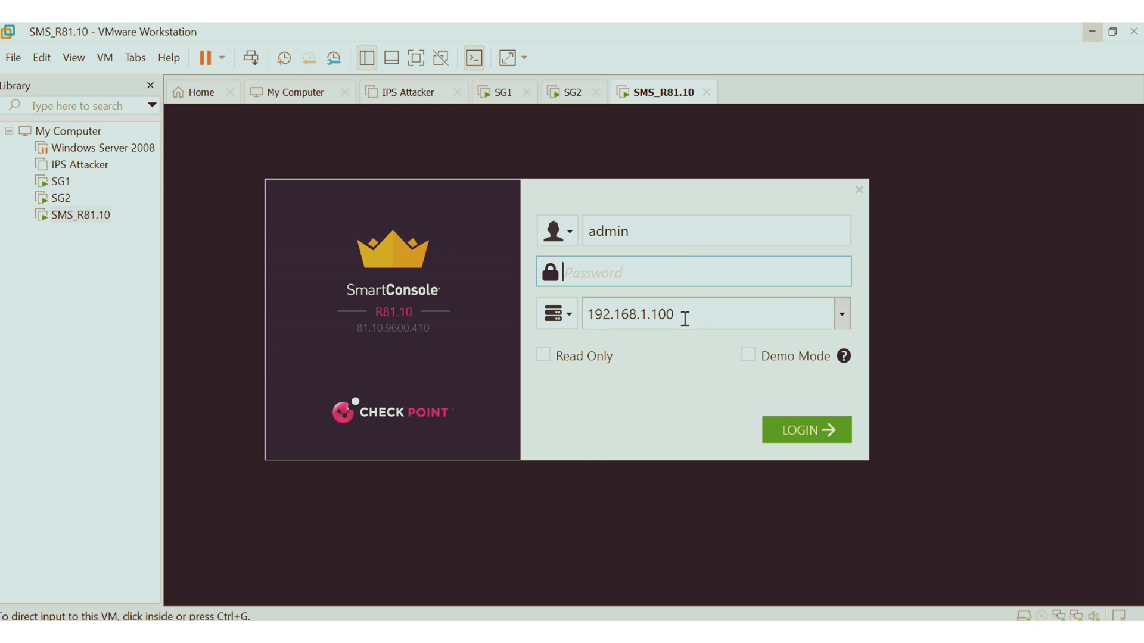
type("admin")
left_click(793, 441)
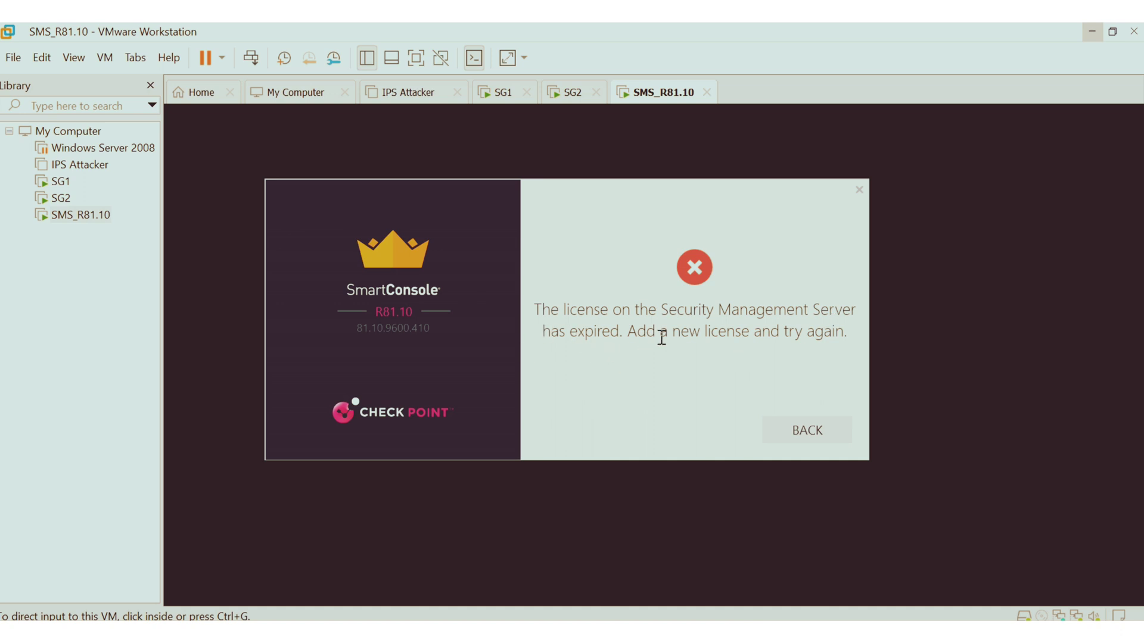
Sign in as admin on the SMS_R81.10 virtual machine console
left_click(981, 374)
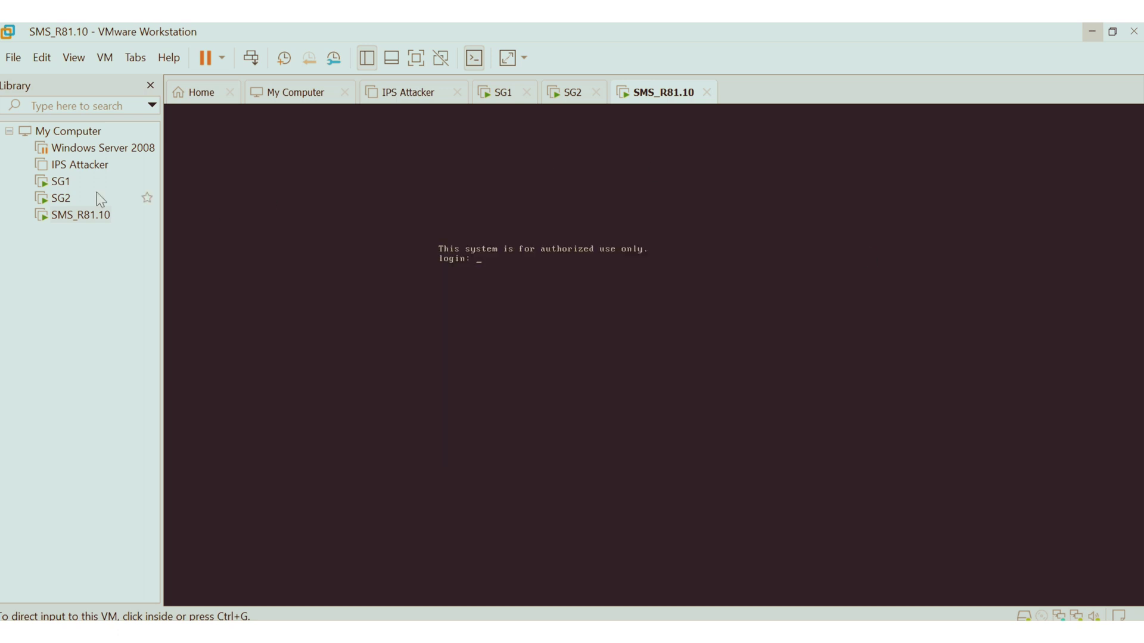
left_click(74, 215)
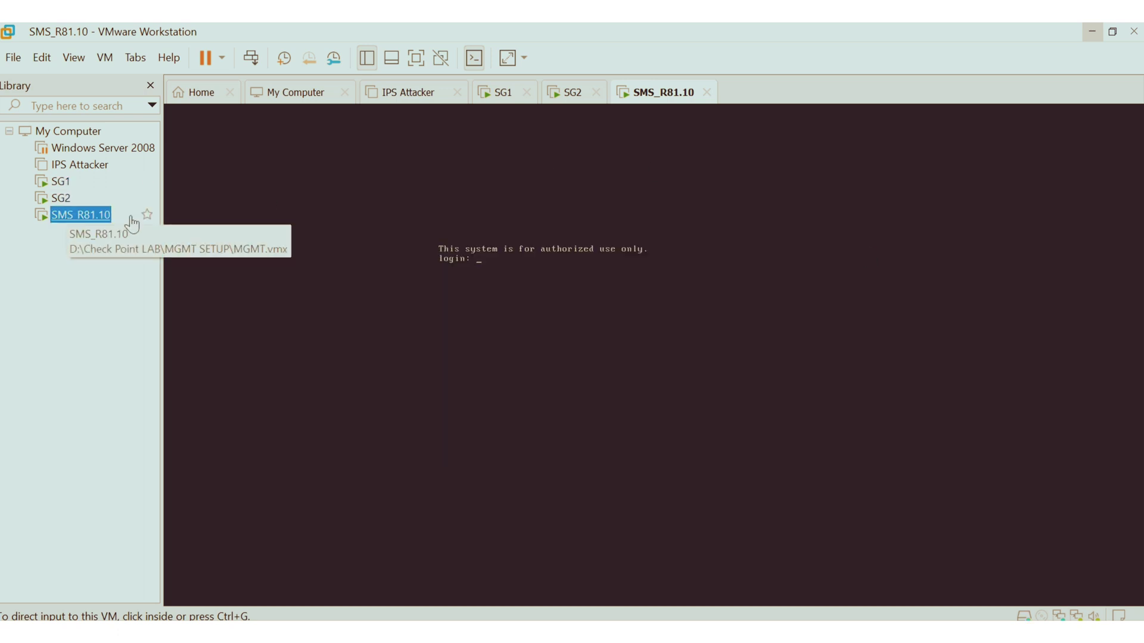
left_click(506, 286)
type("admin")
key("Return")
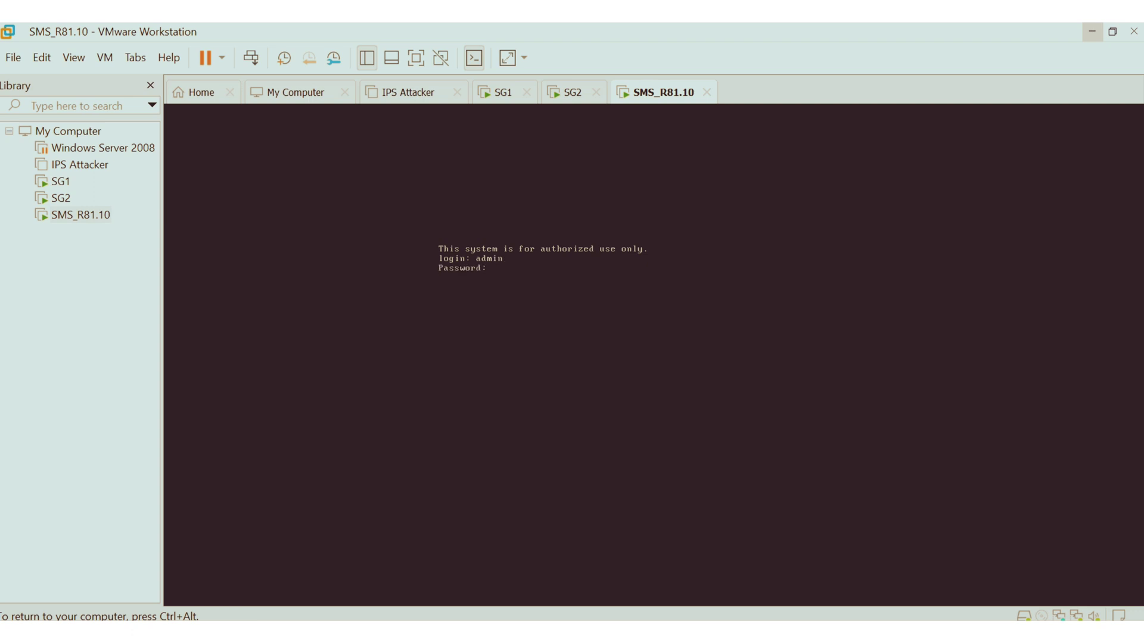
key("Return")
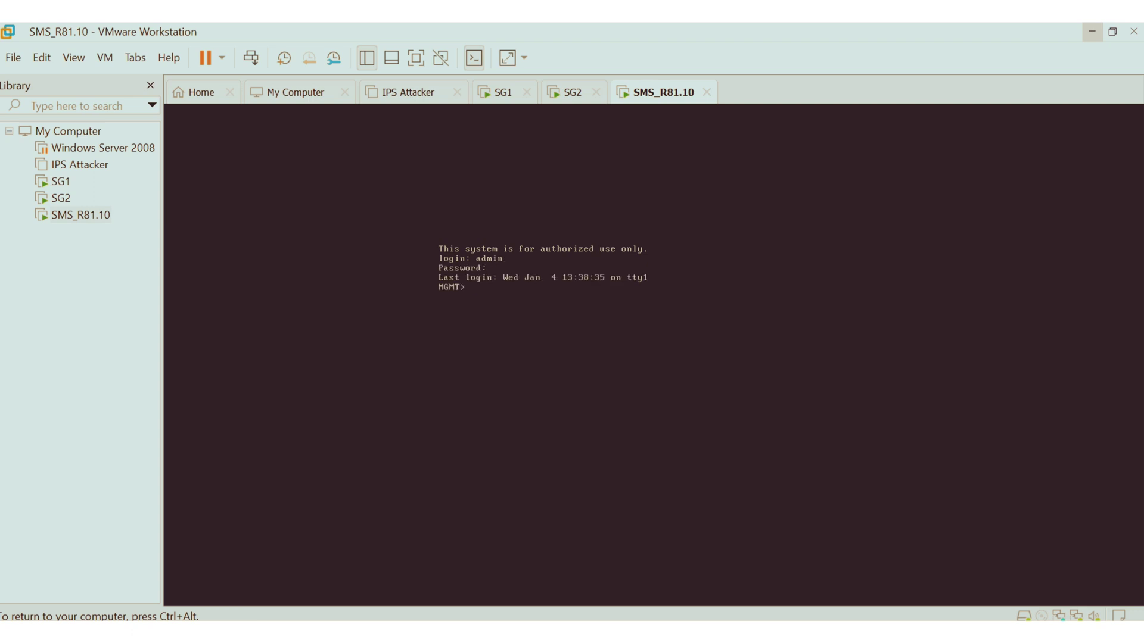
Run cplic print to list licenses, showing expiry on 20Dec2022, then release input to the host
type("cp")
type("lic p")
type("rint")
key("Return")
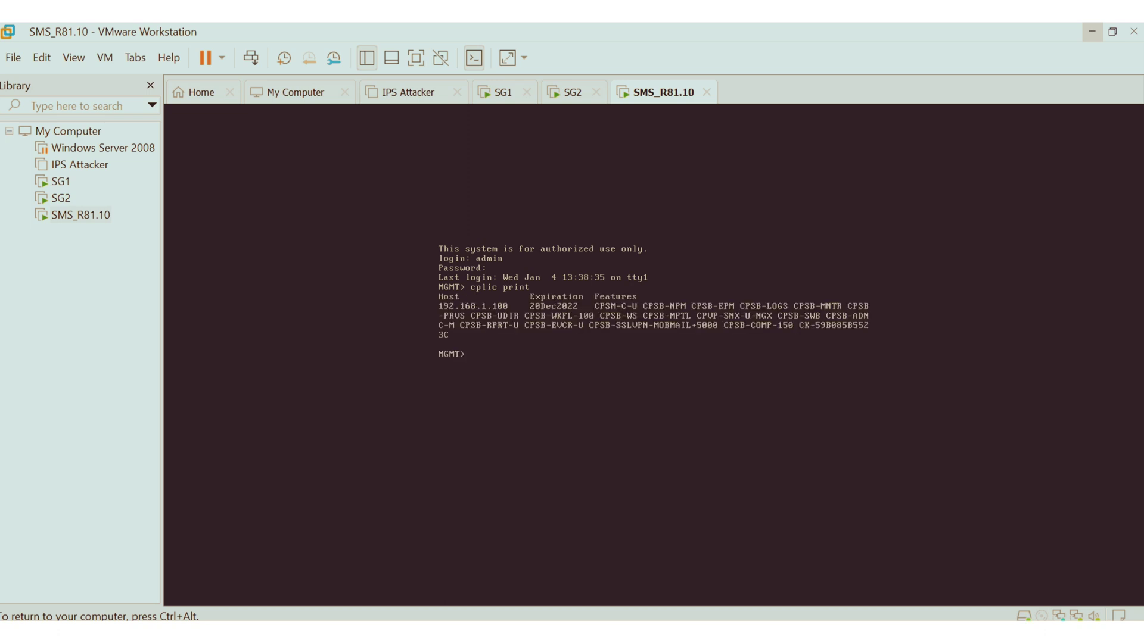
key("ctrl+alt")
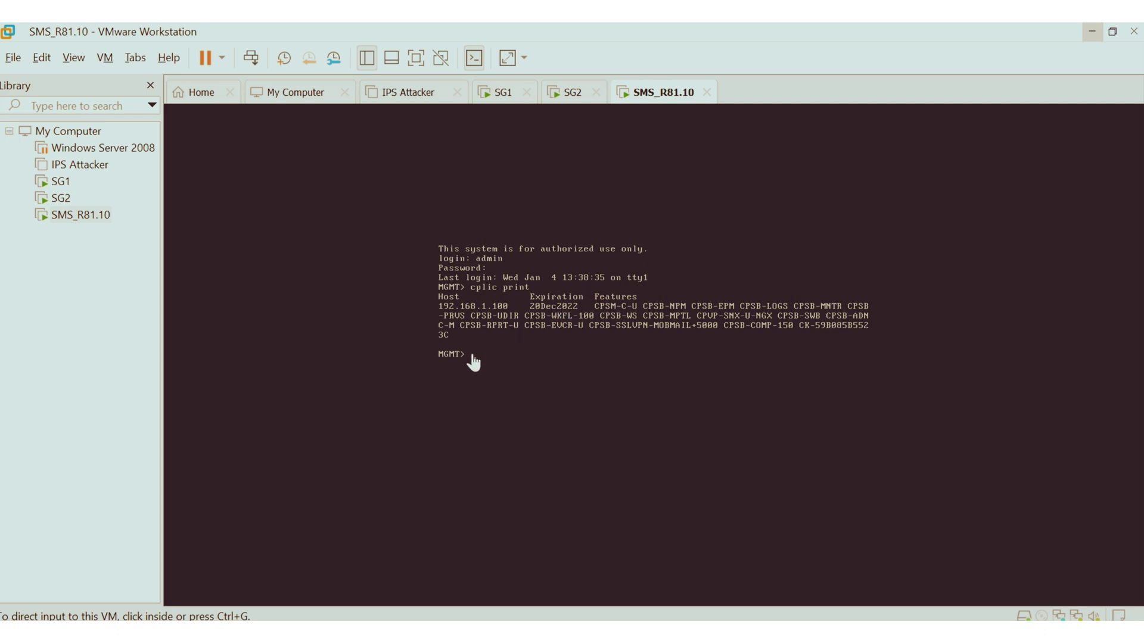
left_click(491, 324)
Go from checkpoint.com into User Center, then to Try Our Products > Product Evaluation
type("c")
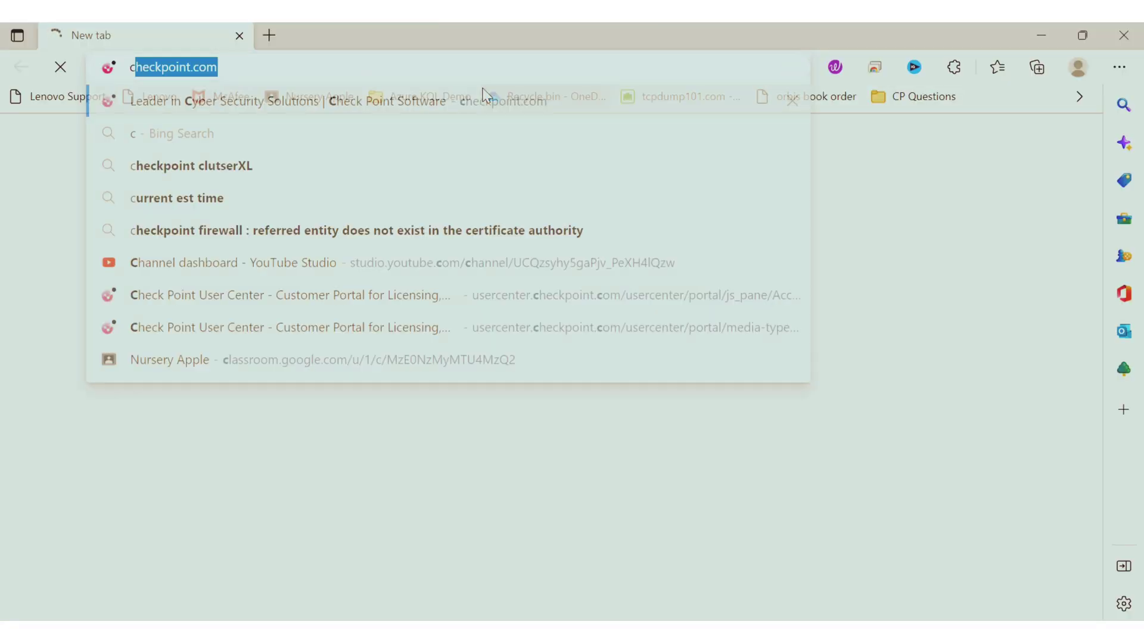
type("hec")
key("Return")
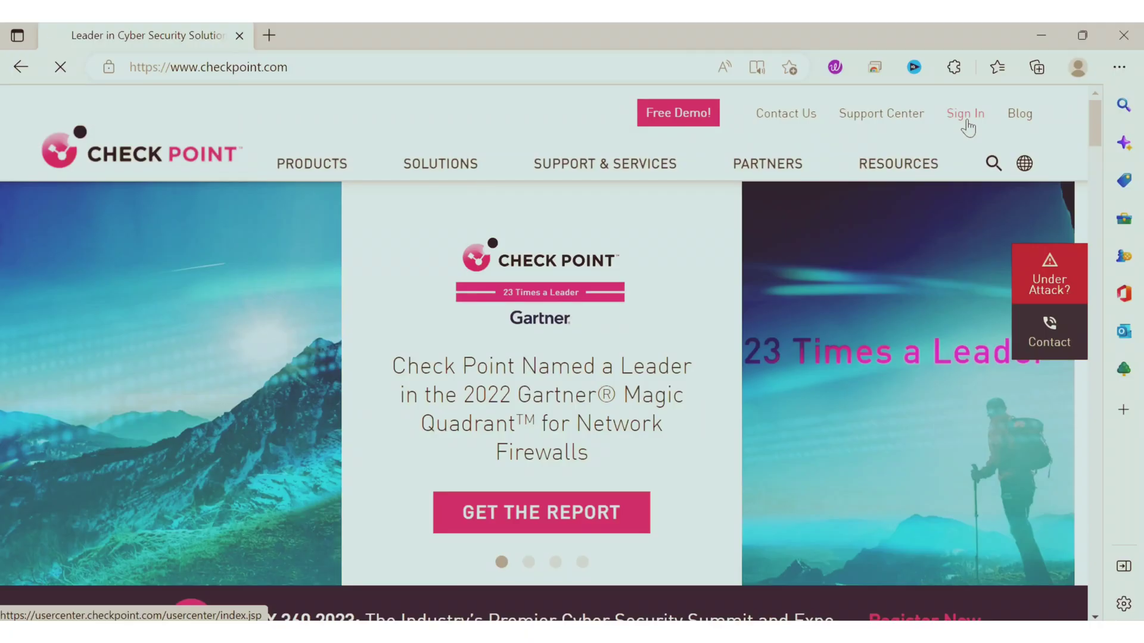
left_click(965, 113)
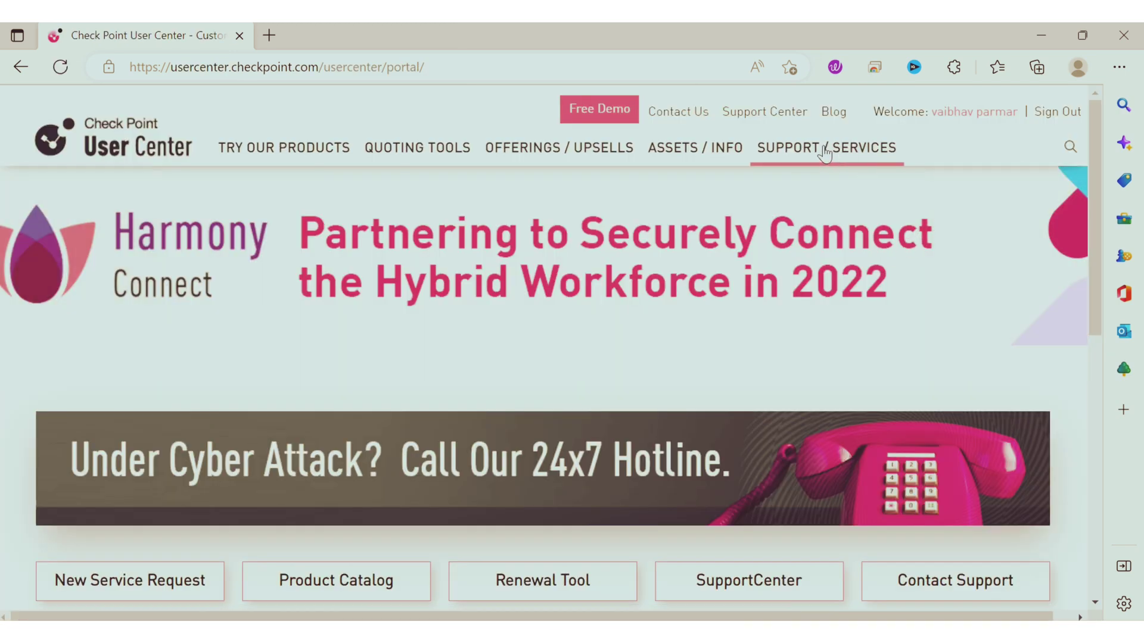
left_click(824, 152)
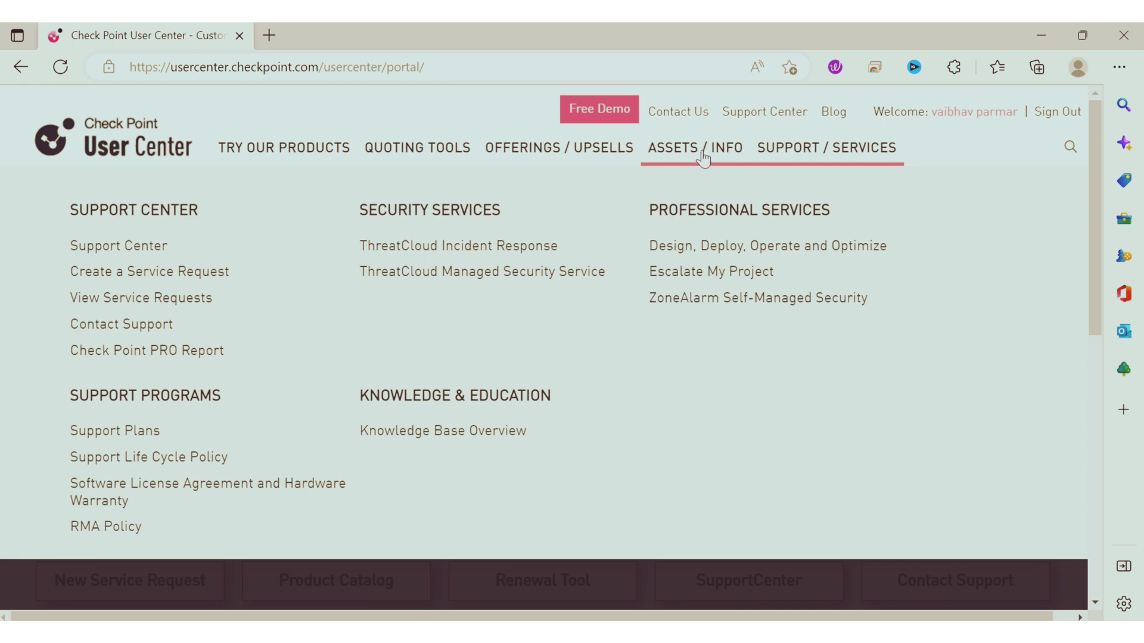
left_click(294, 155)
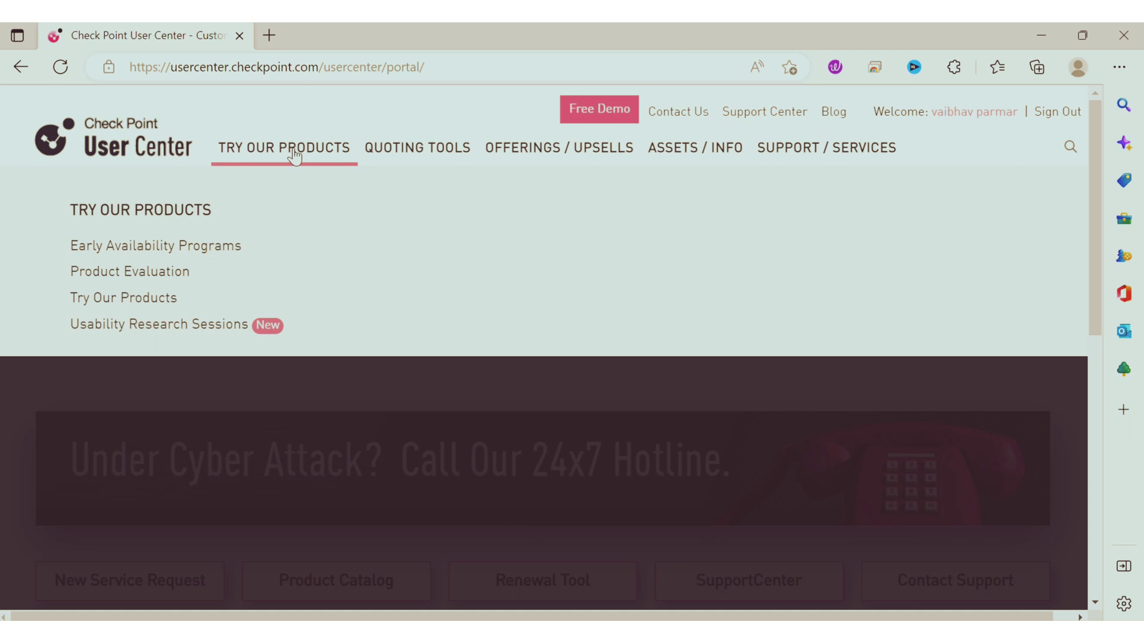
left_click(149, 271)
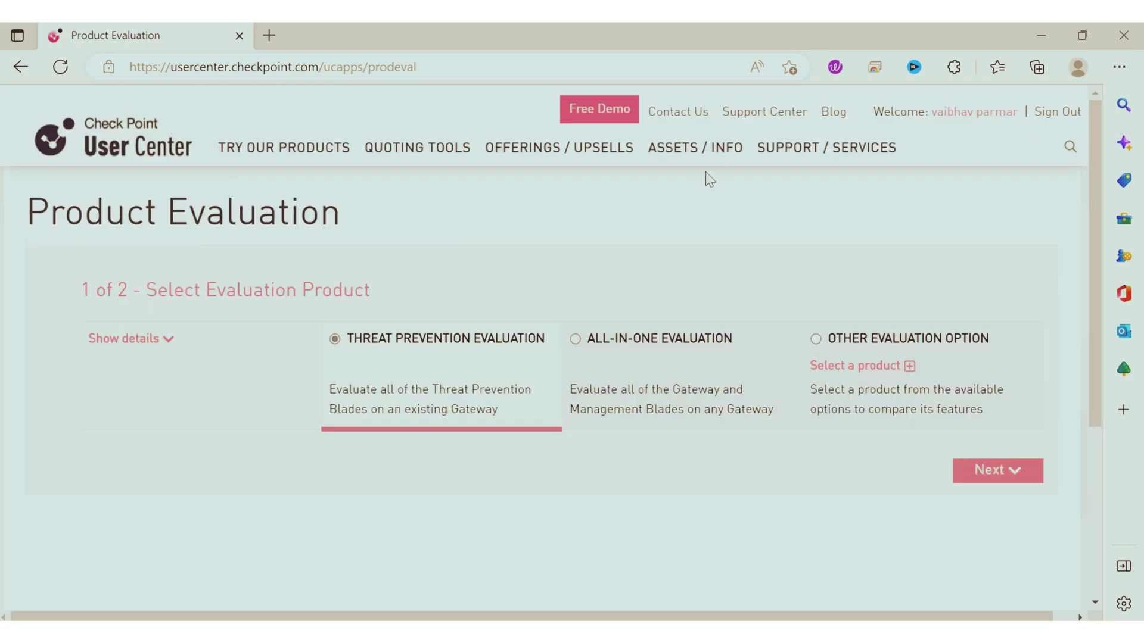
mouse_move(695, 148)
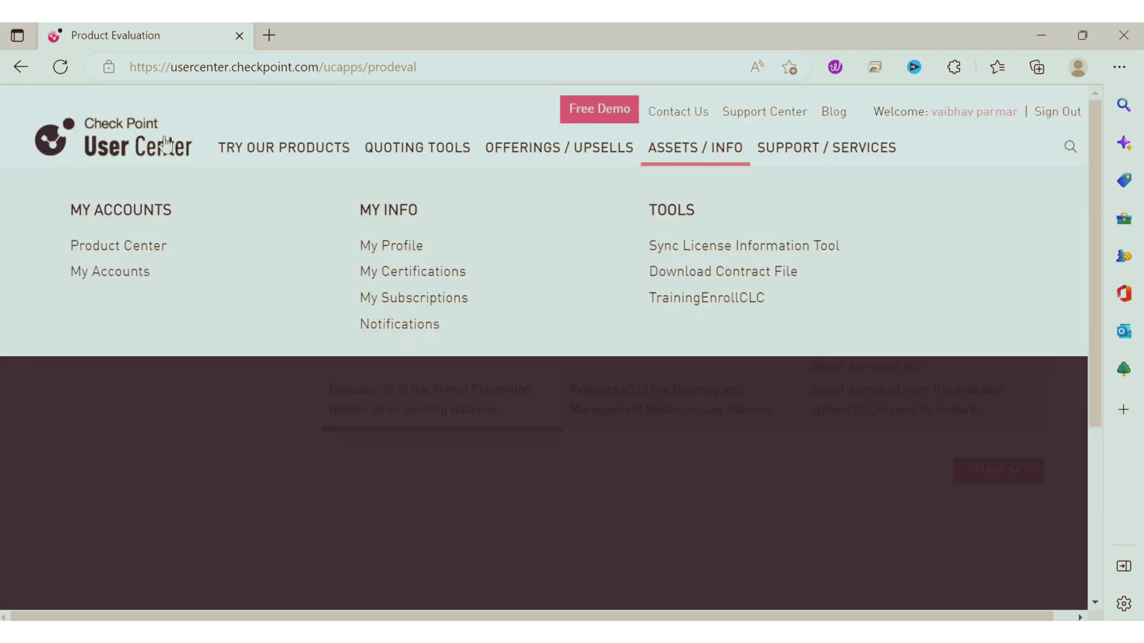
left_click(101, 279)
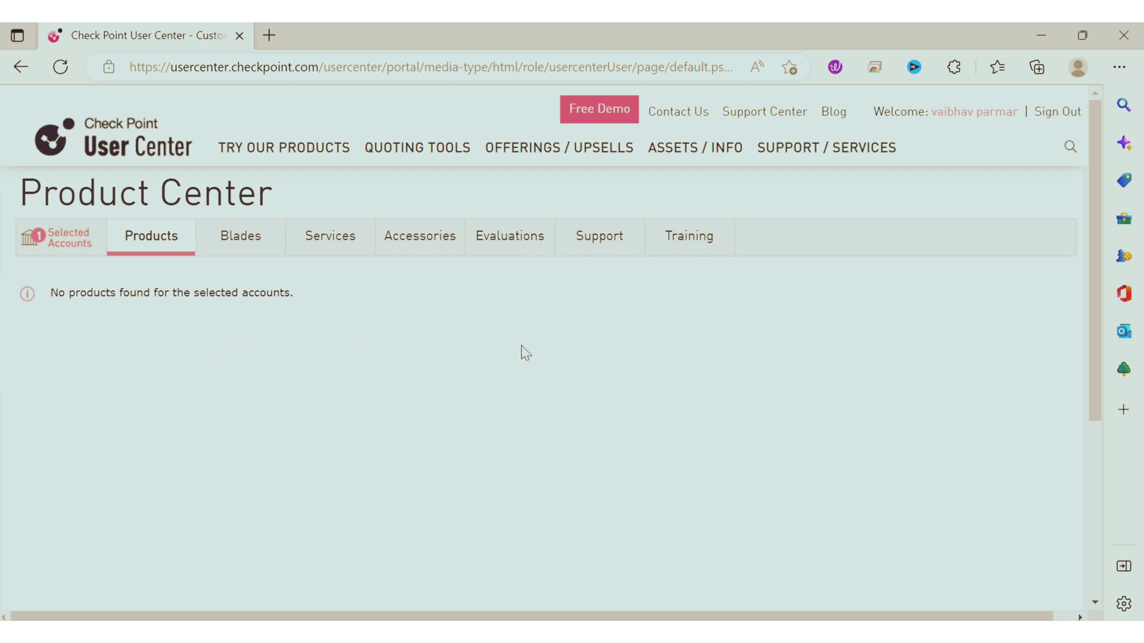
left_click(507, 238)
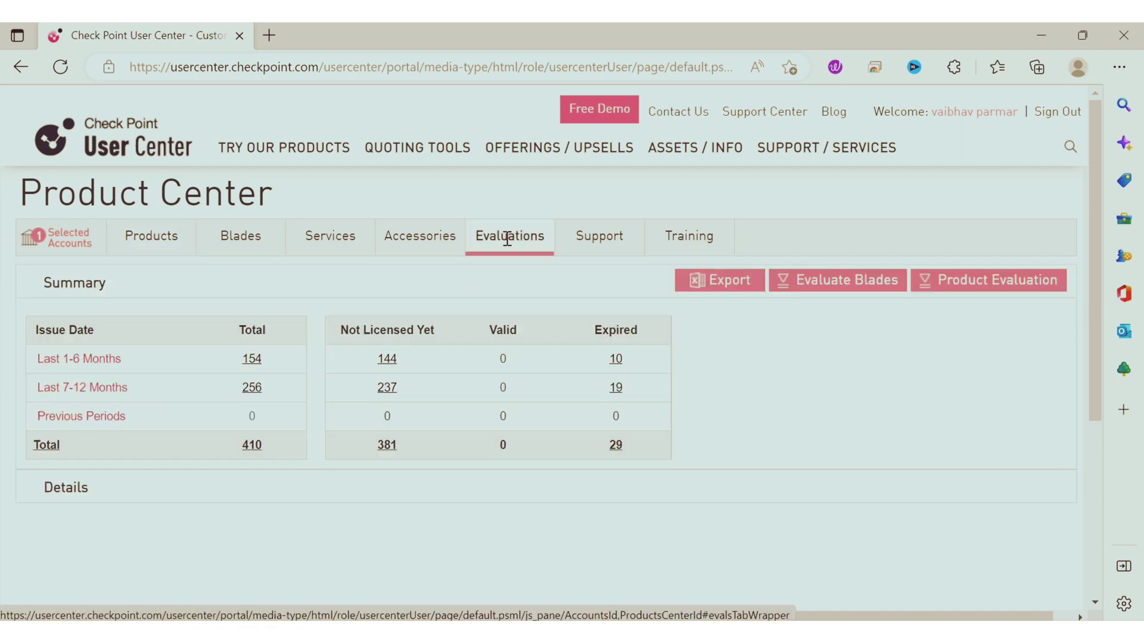
left_click(150, 241)
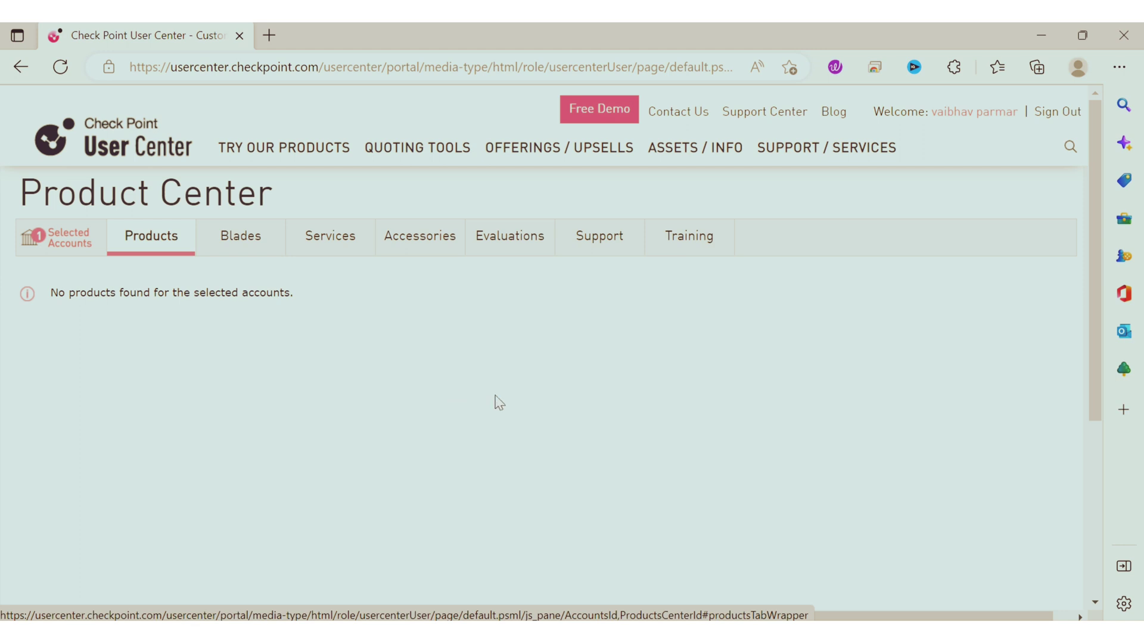
left_click(521, 241)
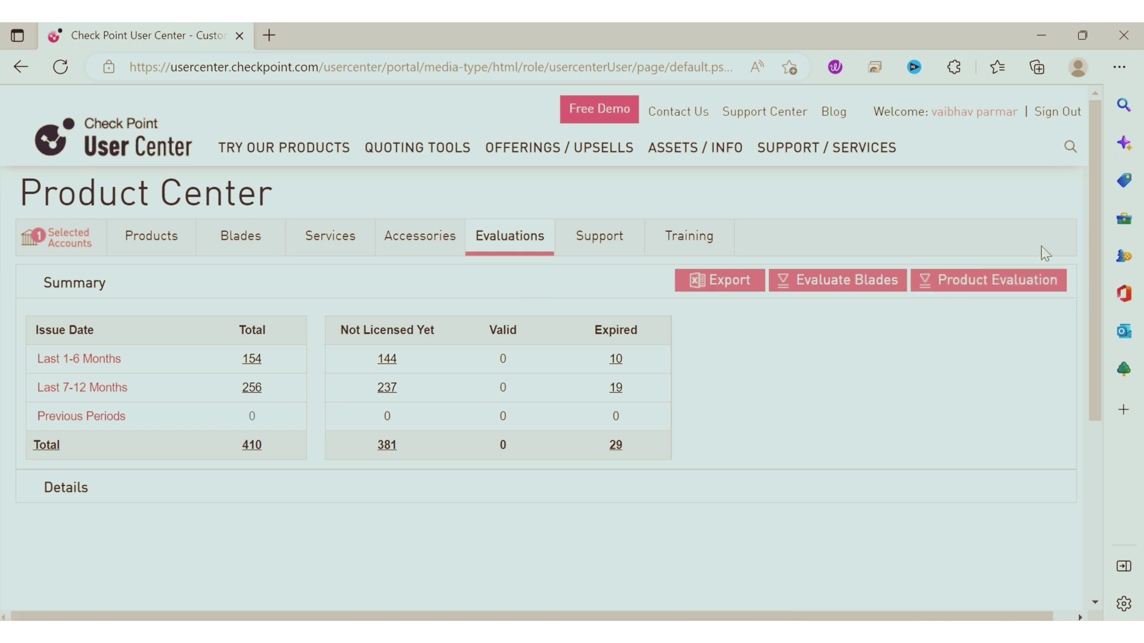
left_click(1014, 281)
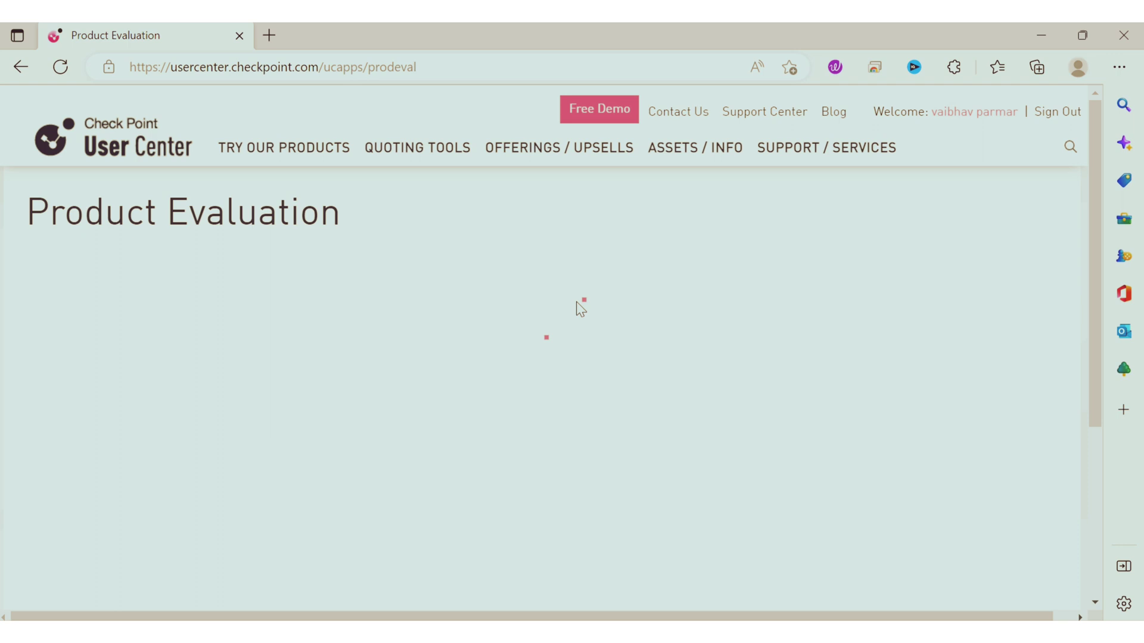
Select ALL-IN-ONE EVALUATION and continue to step 2 of 2, the evaluation info form
left_click(1095, 603)
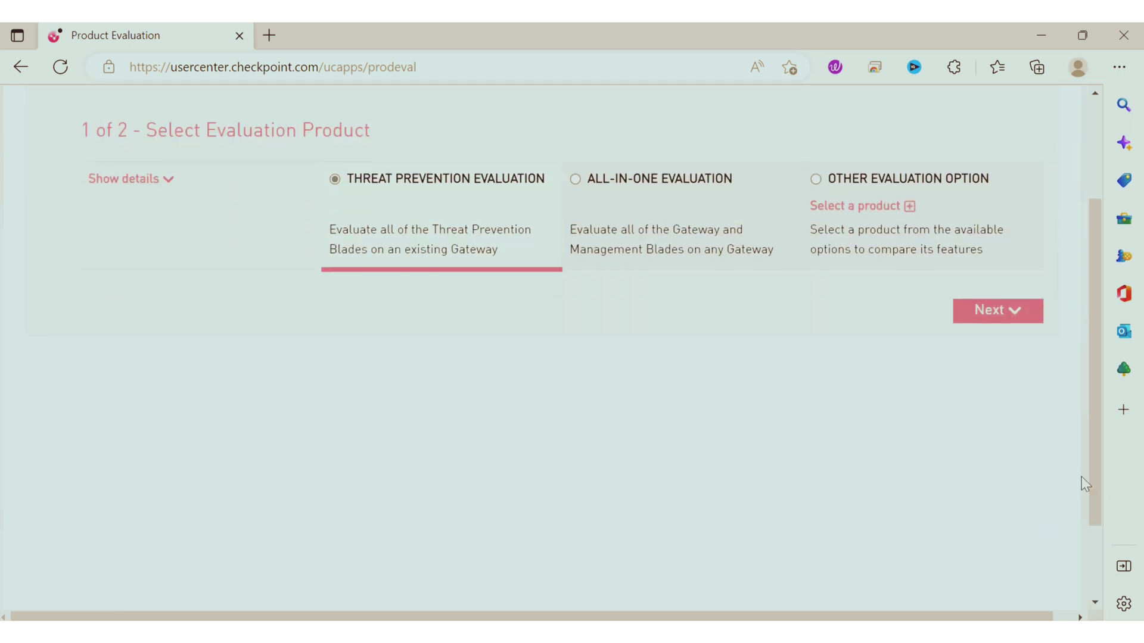
scroll(1094, 507, "up", 3)
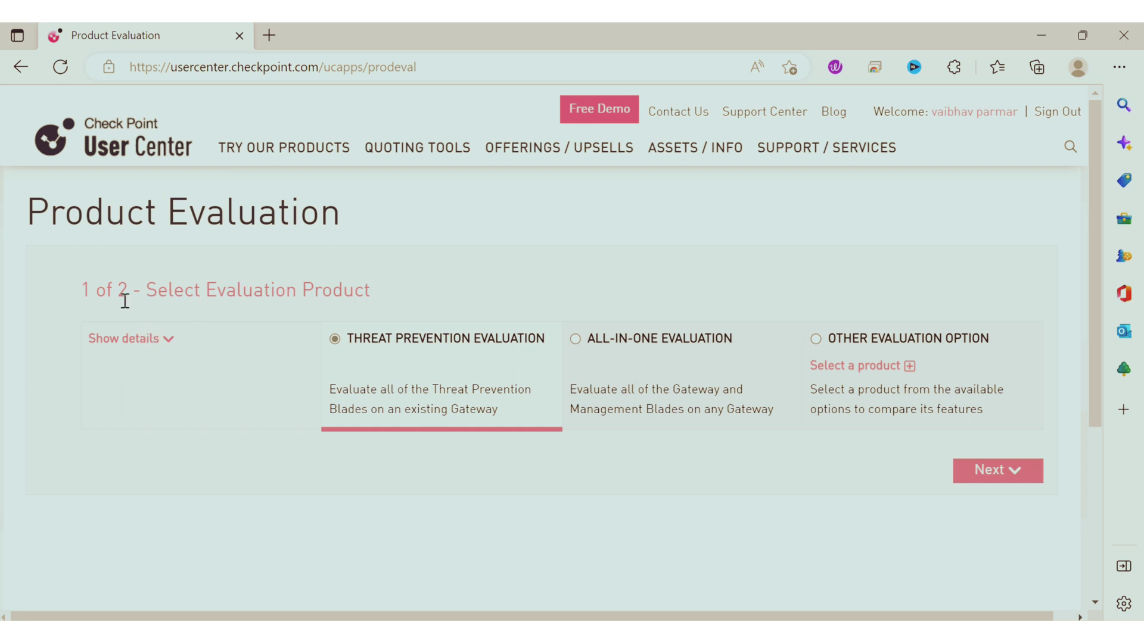
left_click_drag(27, 206, 322, 219)
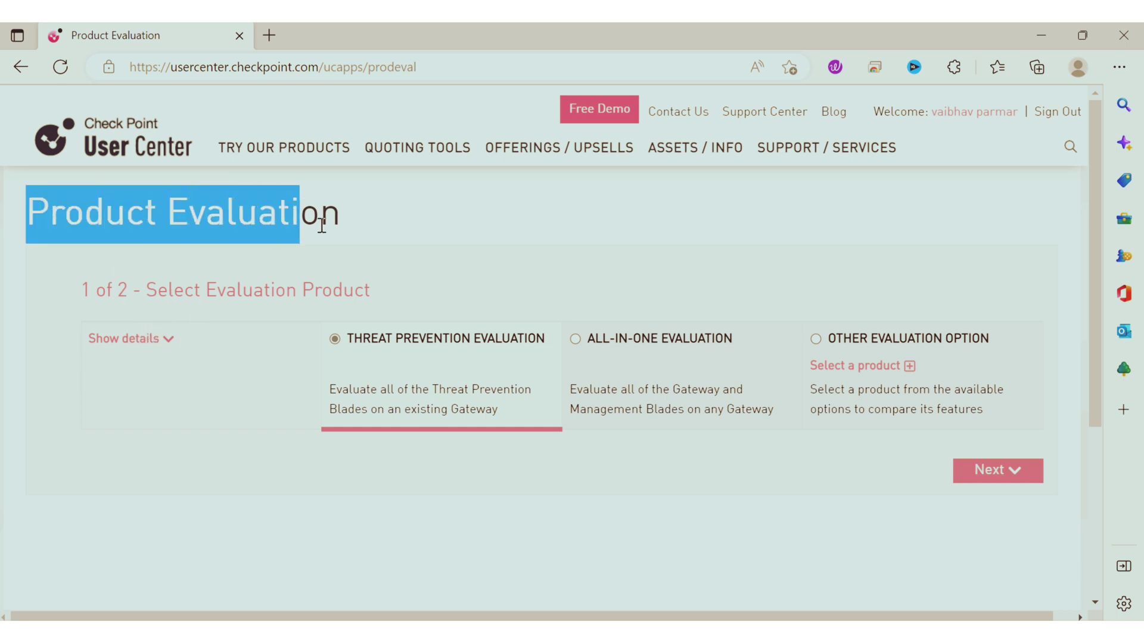
left_click(449, 244)
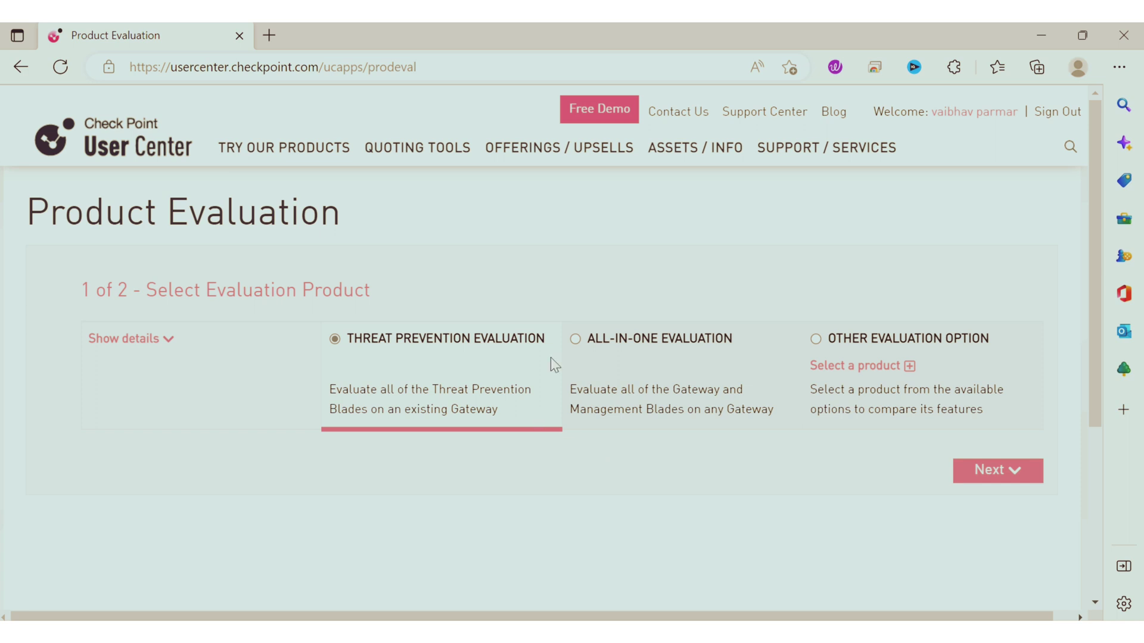
left_click(577, 341)
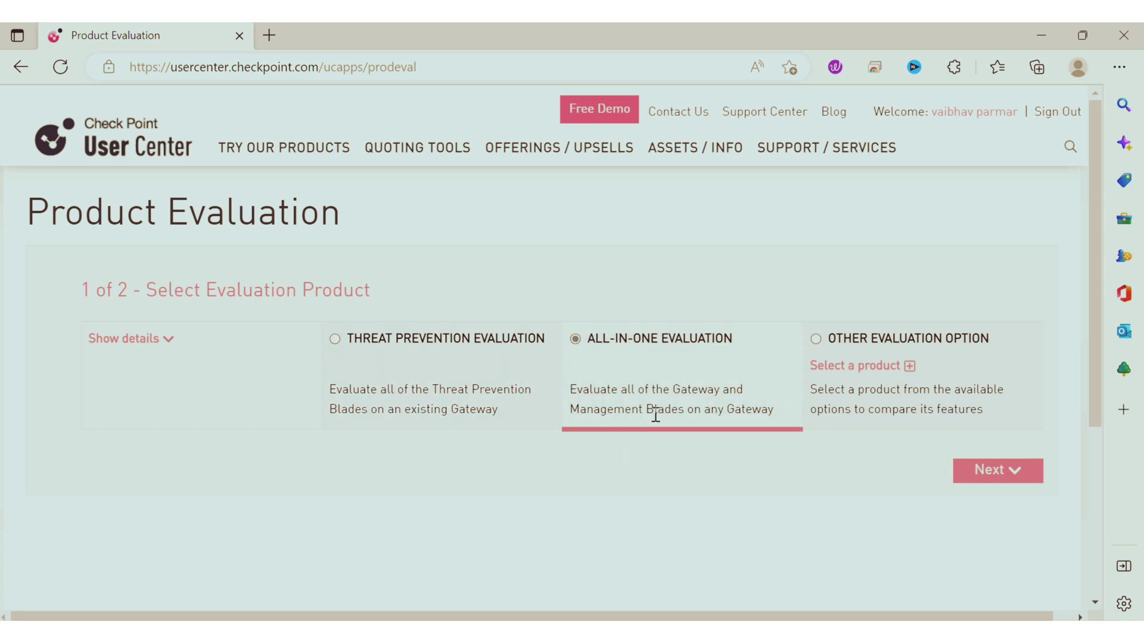
left_click(999, 477)
Choose the User Center account and enter management IP 192.168.1.100
left_click(287, 207)
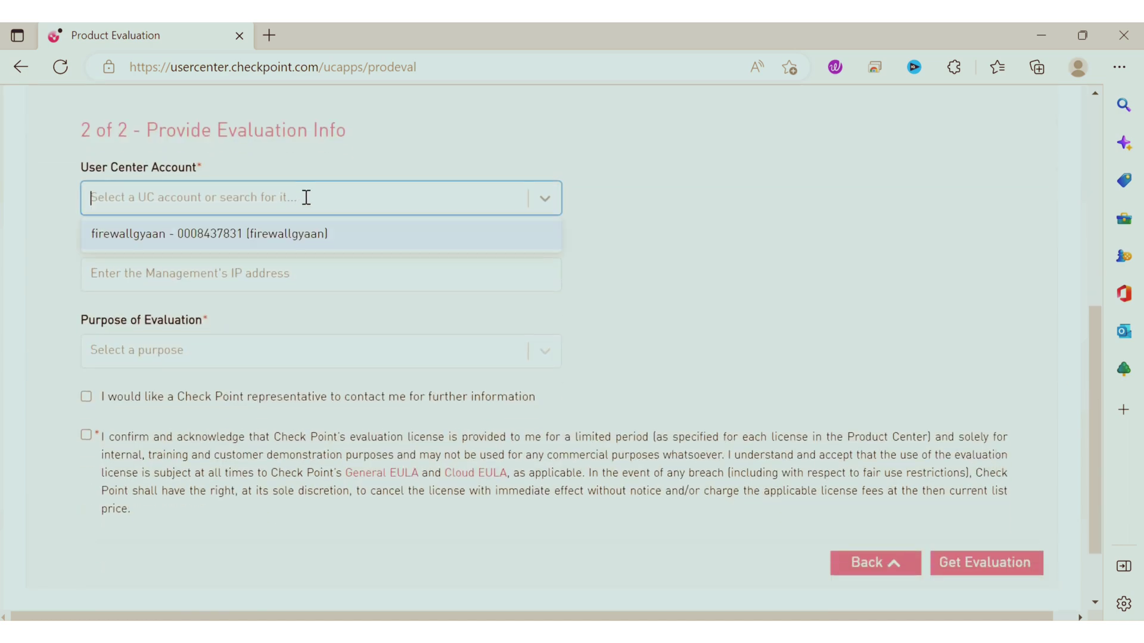
left_click(291, 233)
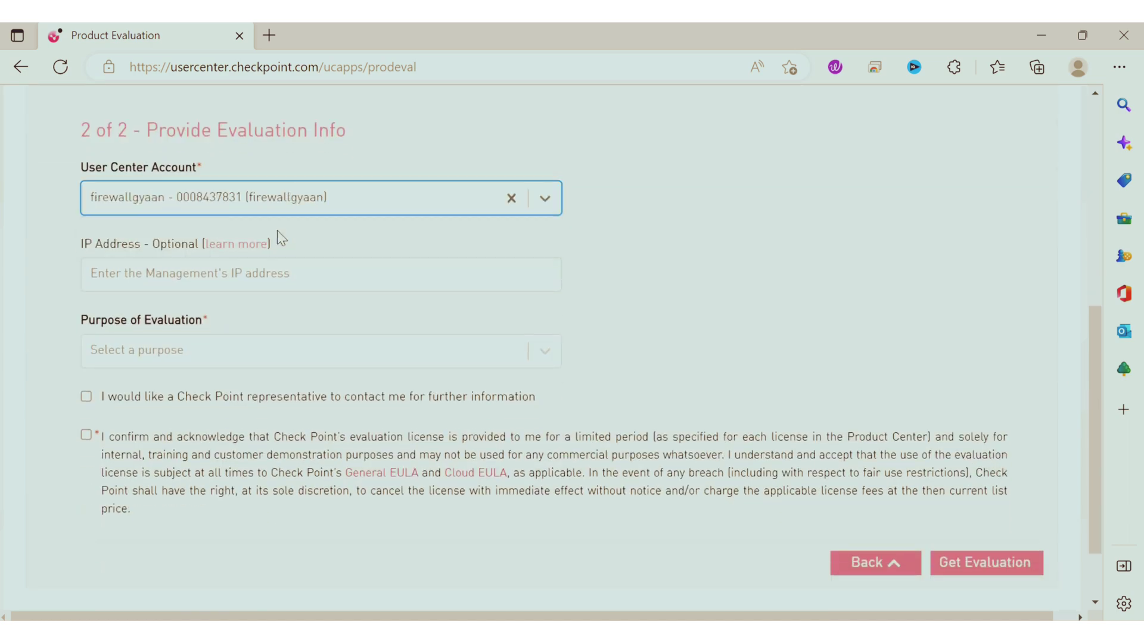
left_click(243, 266)
key("alt+Tab")
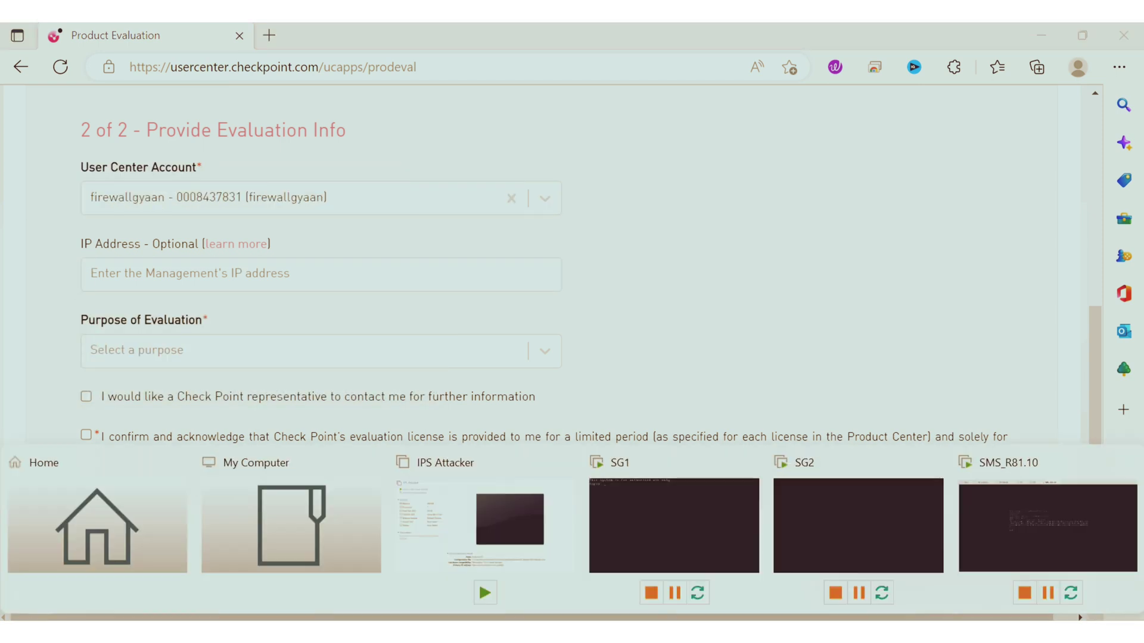
left_click(180, 288)
type("1")
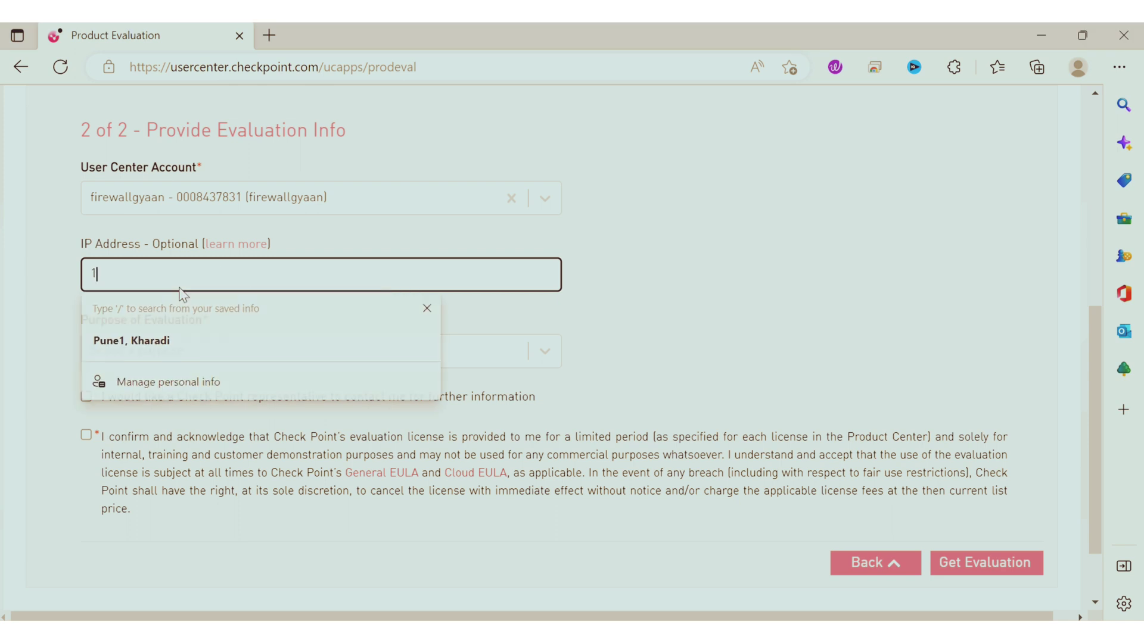
type("92.168.1.100")
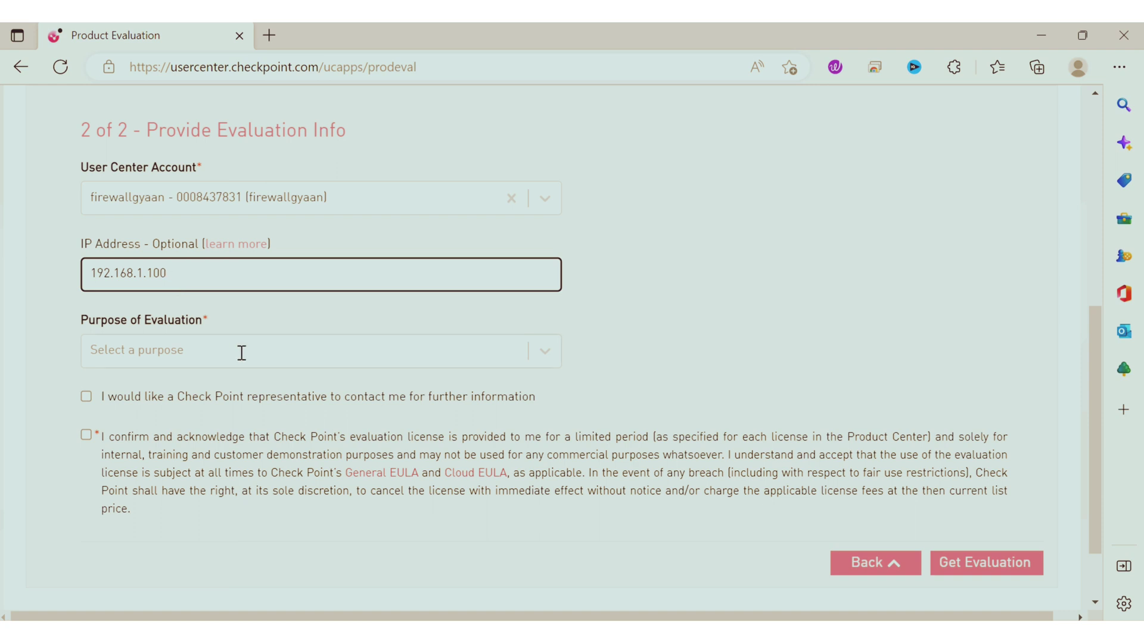
Set purpose to evaluating newly released software, accept terms, submit, and open Outlook webmail
left_click(241, 354)
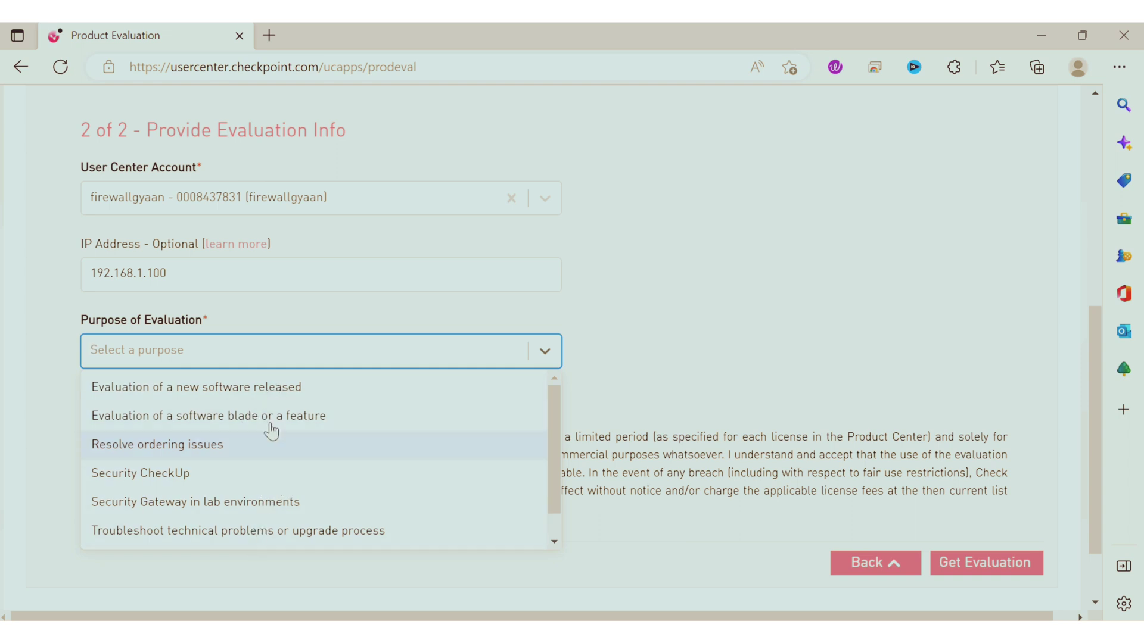
left_click(254, 405)
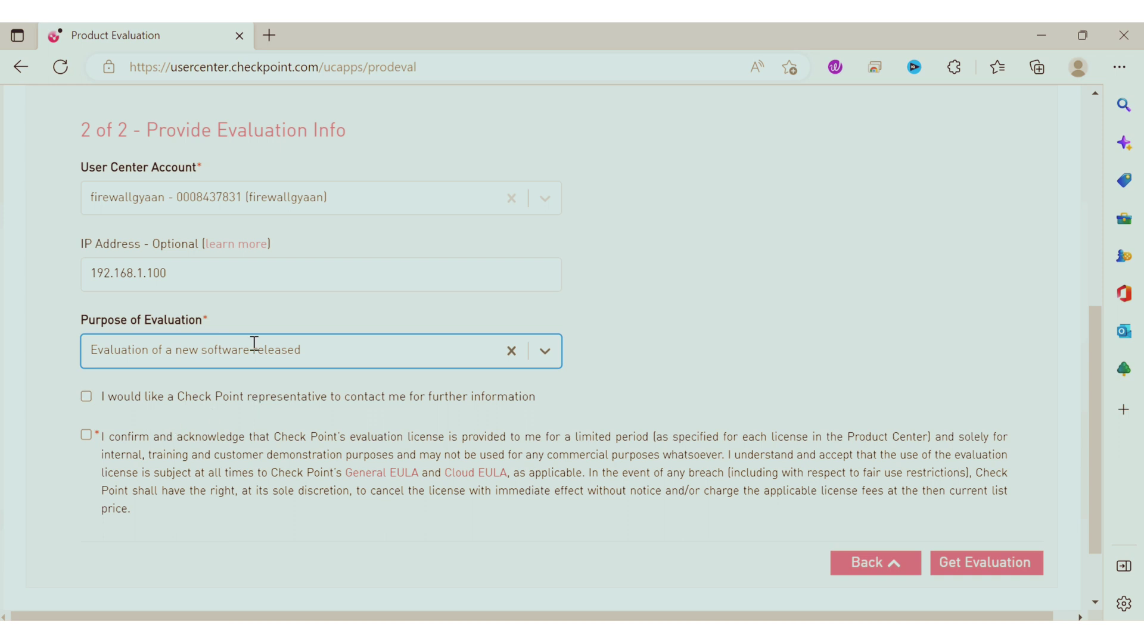
left_click(380, 327)
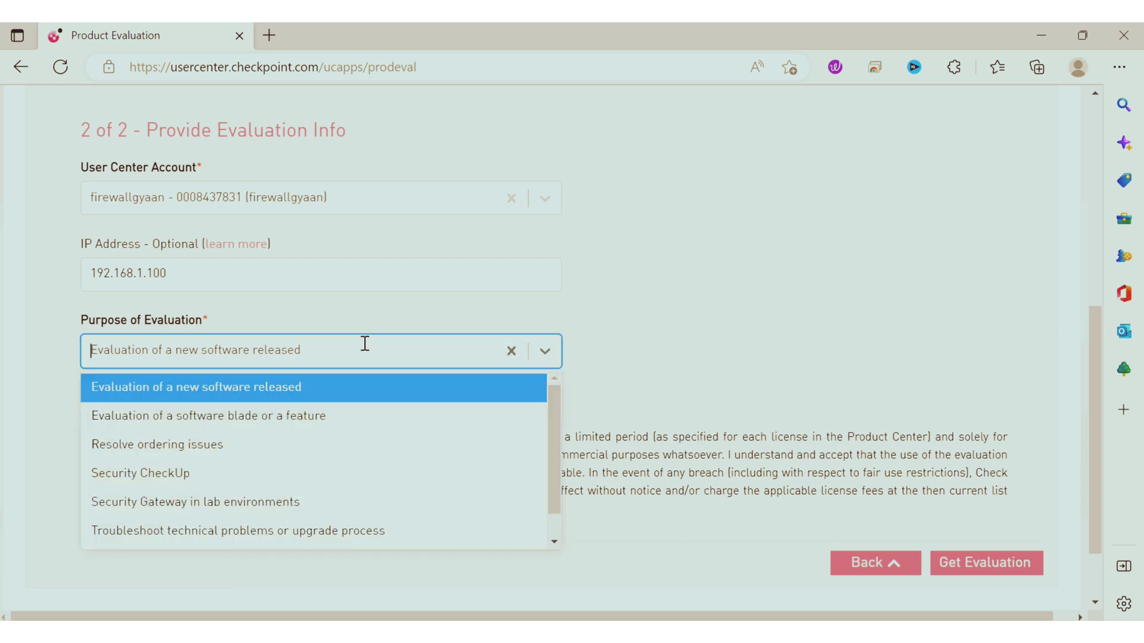
left_click(383, 304)
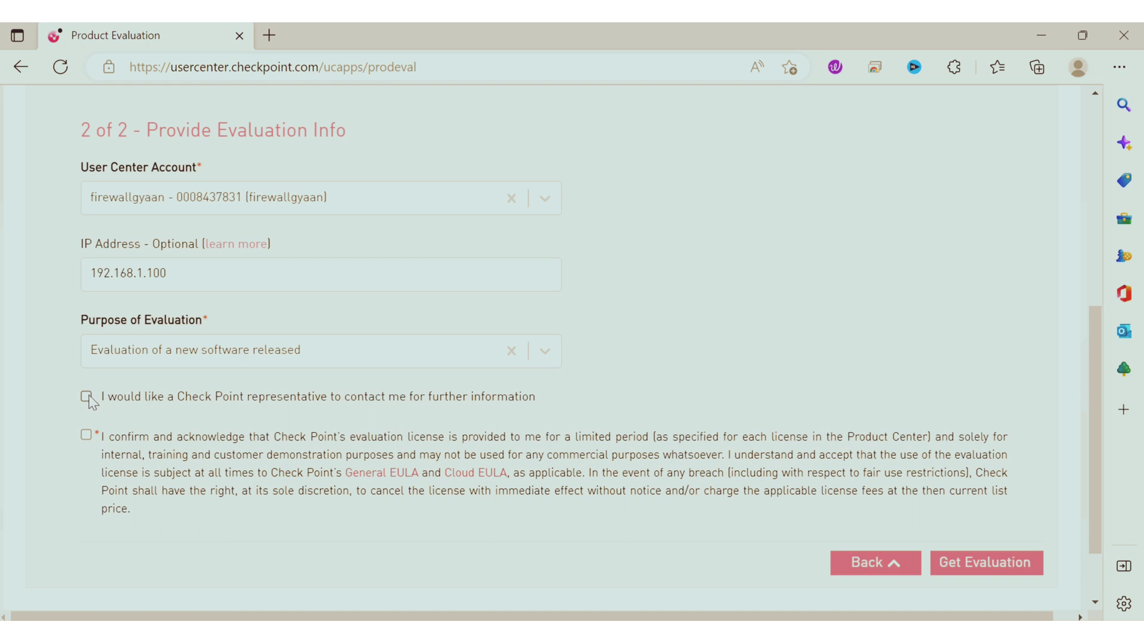
left_click(86, 435)
left_click(975, 569)
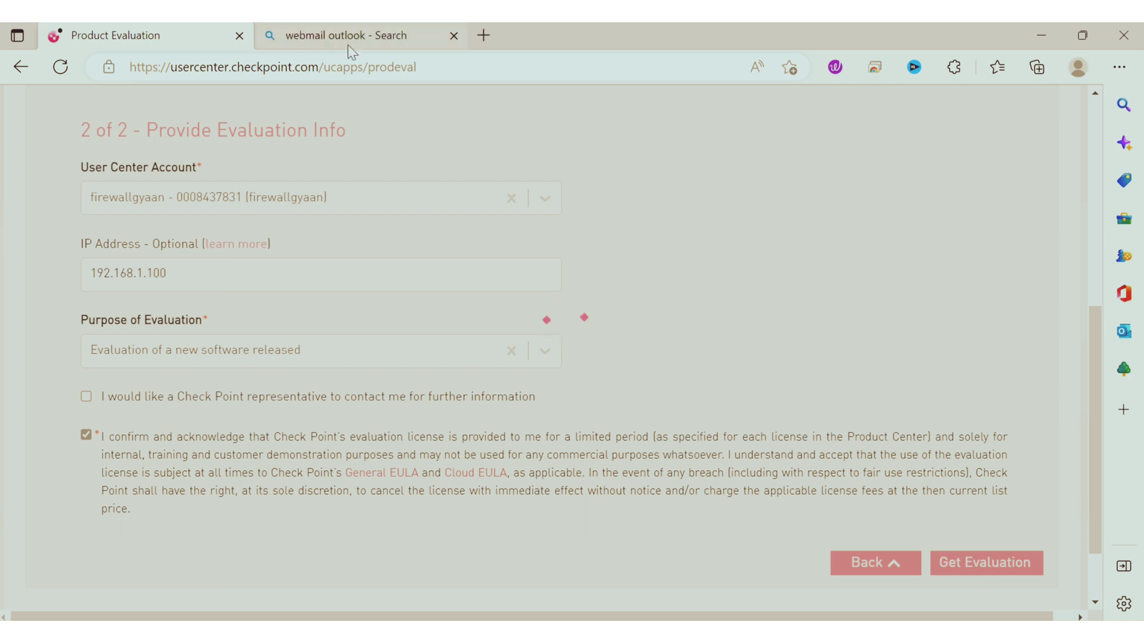
left_click(349, 39)
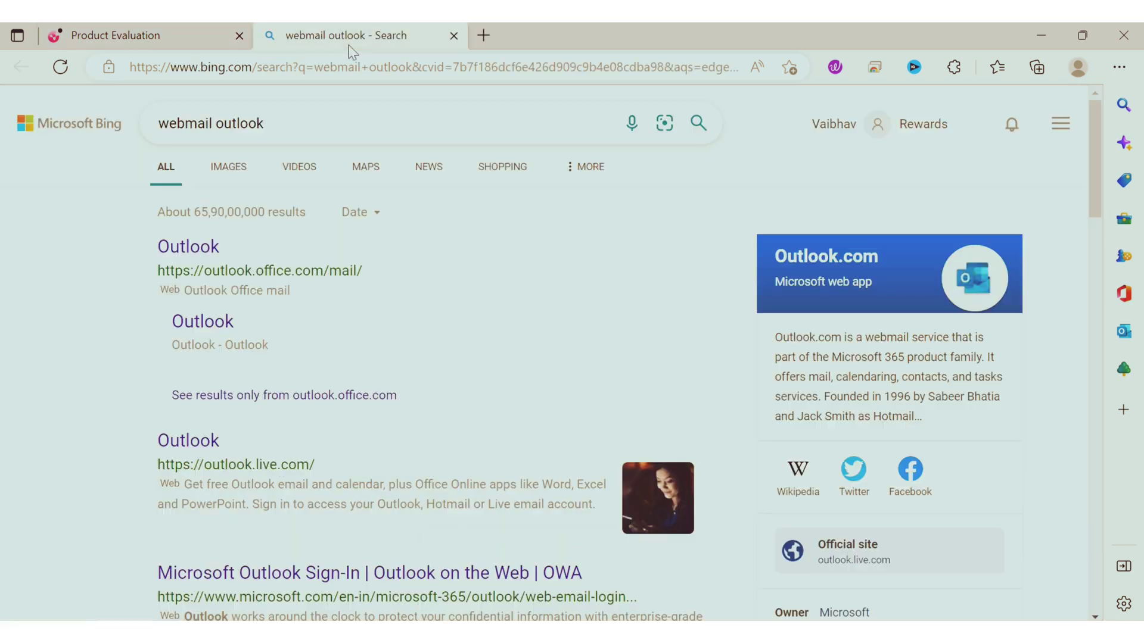
left_click(215, 250)
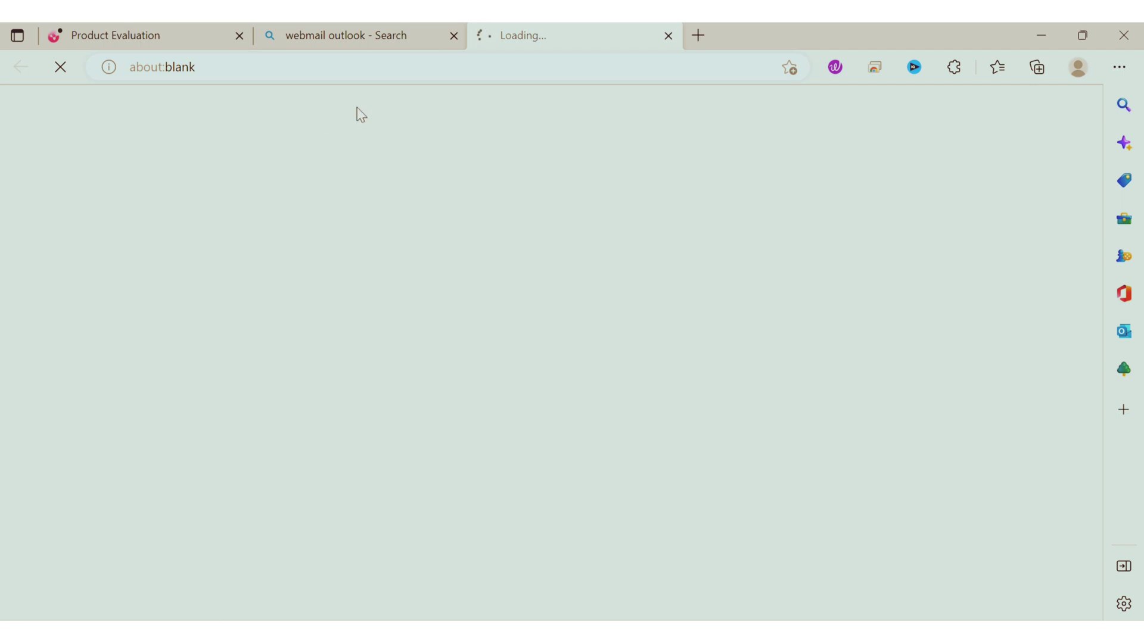
Return to the Product Evaluation tab and download the license as CPLicenseFile (12).lic
left_click(159, 45)
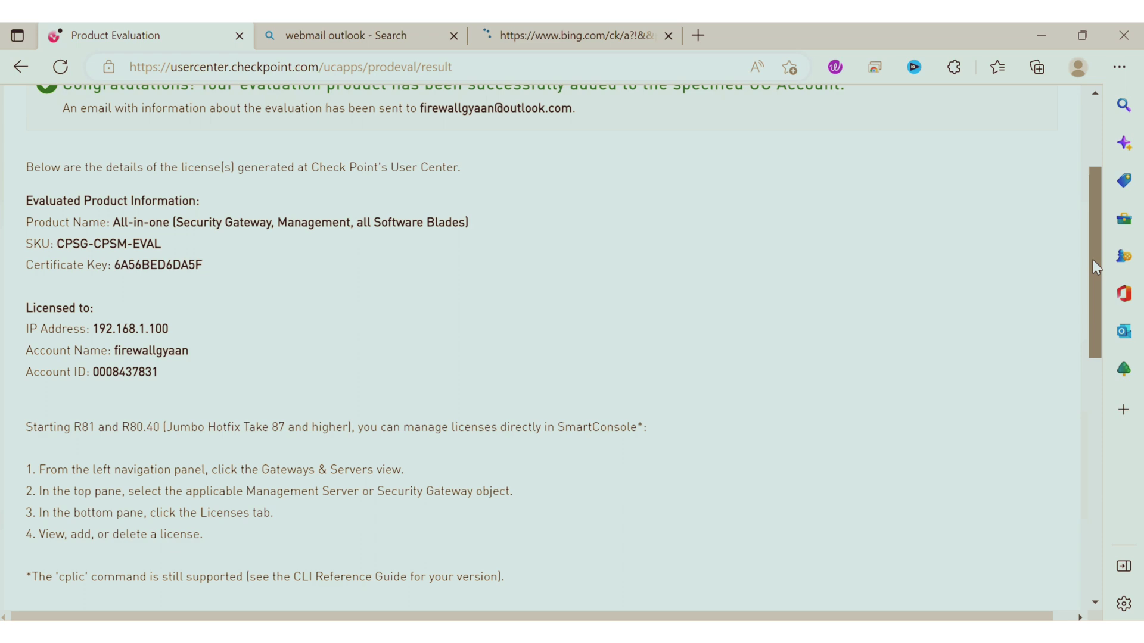
mouse_move(1093, 260)
left_mouse_down()
mouse_move(1093, 242)
mouse_move(1123, 507)
left_mouse_up()
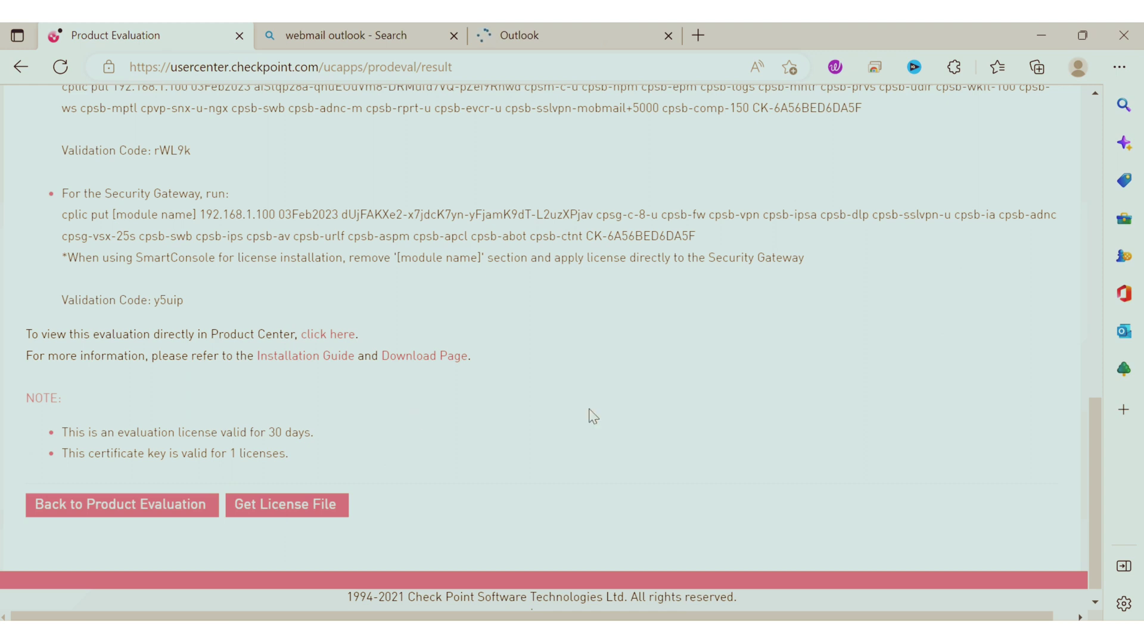
scroll(1089, 299, "right", 1)
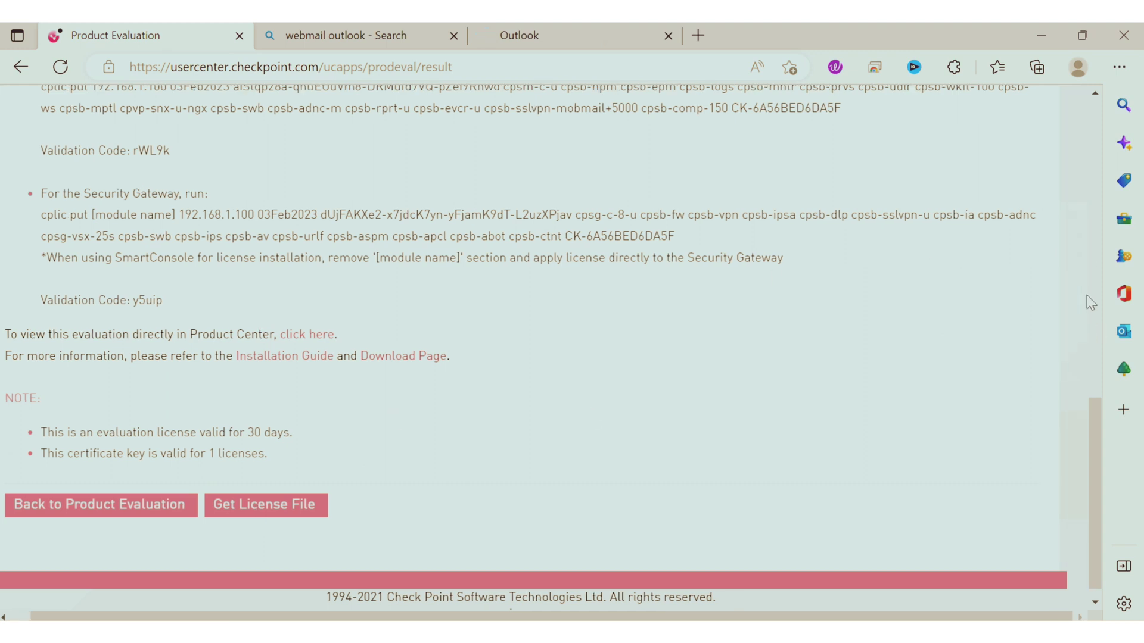
left_click(1088, 292)
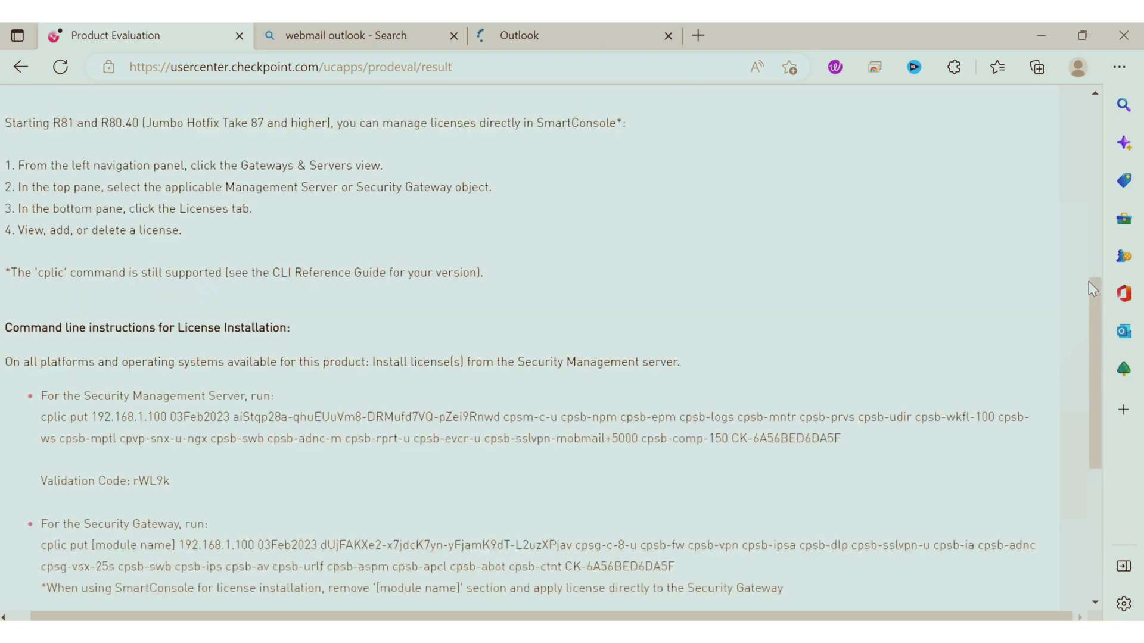
scroll(1089, 282, "up", 2)
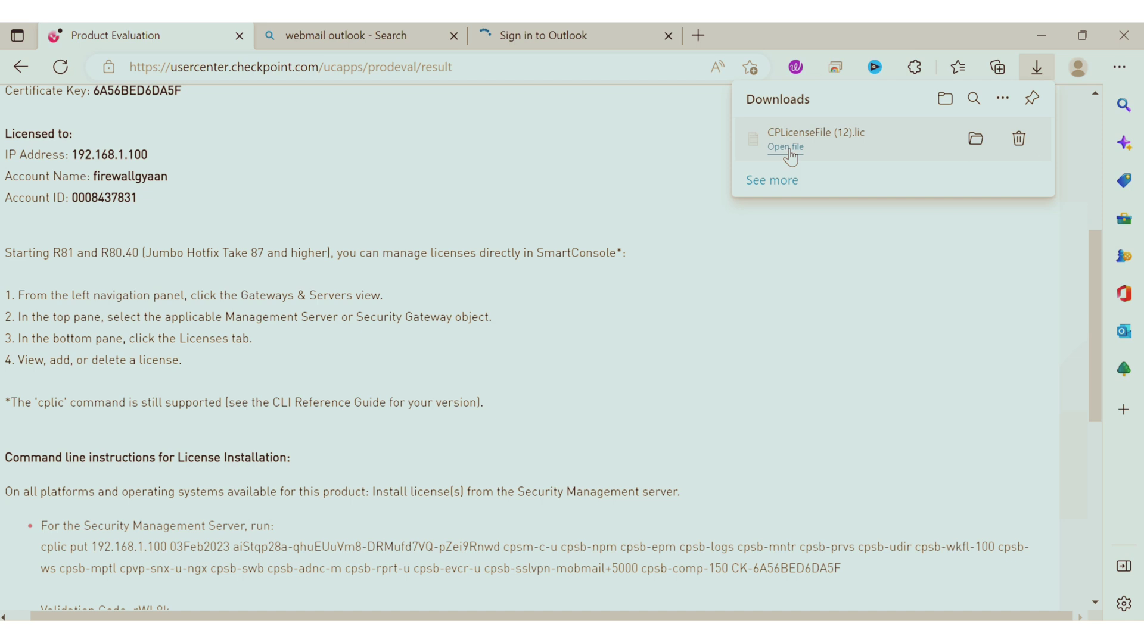
Review CPLicenseFile (12).lic in Notepad, then close it and the expired-license SmartConsole window
left_click(787, 149)
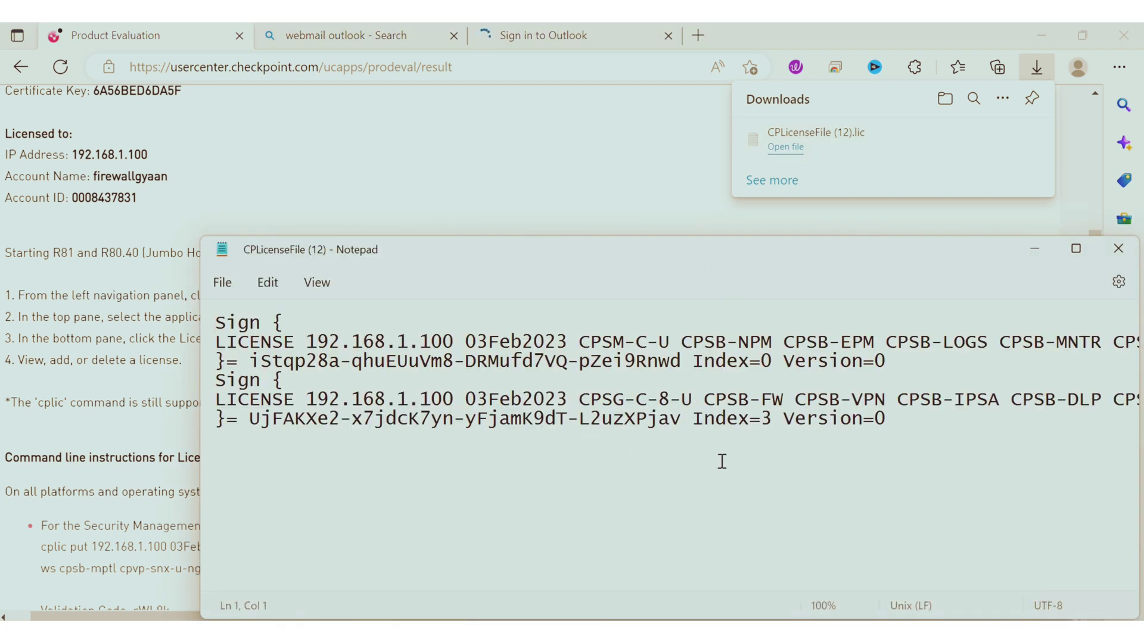
left_click(1118, 249)
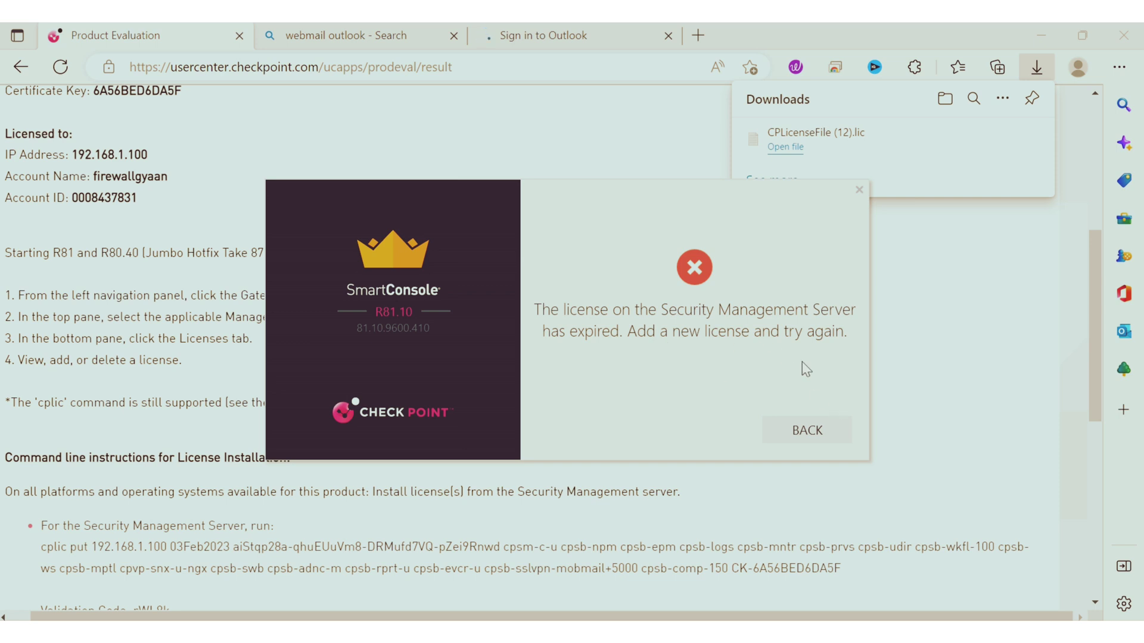
left_click(832, 432)
left_click(933, 415)
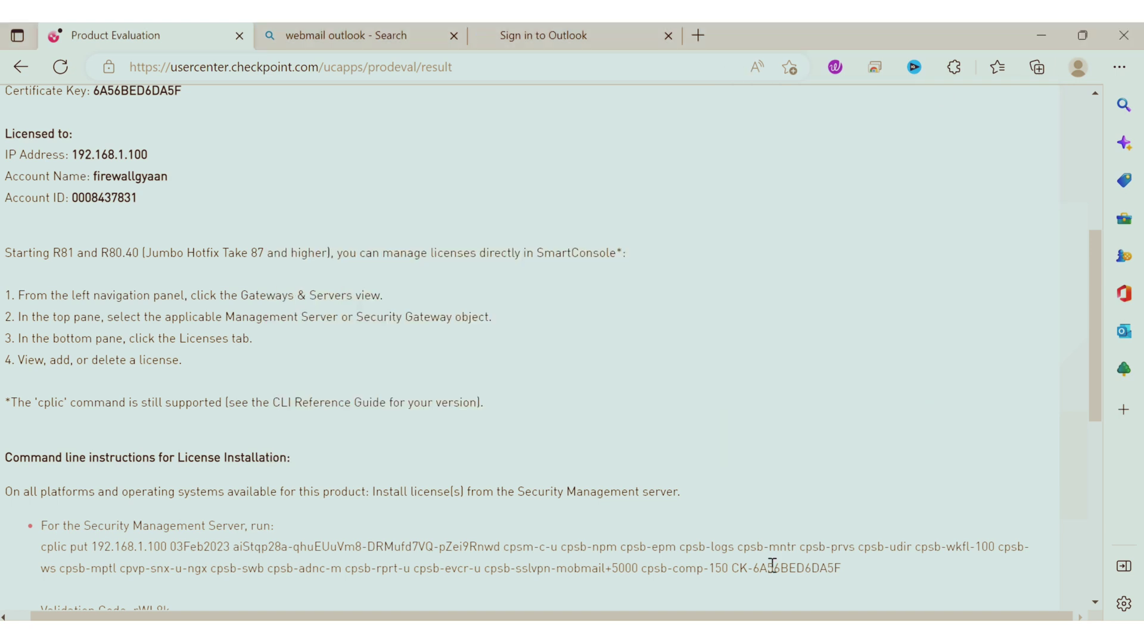
Sign in to Outlook webmail with the saved email address
left_click(535, 34)
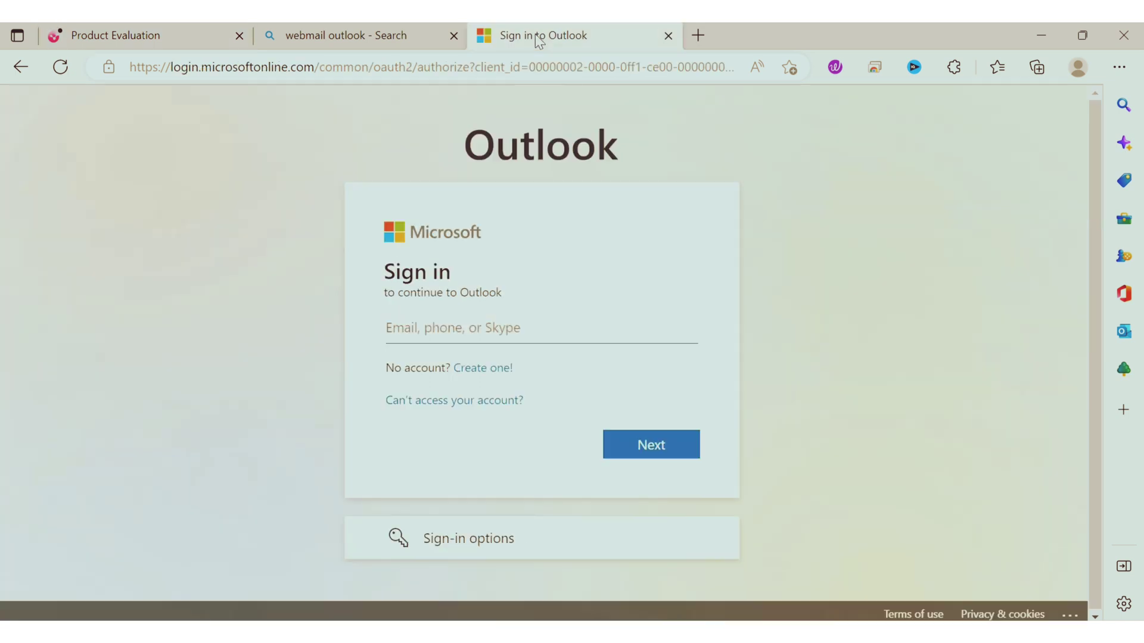
left_click(435, 322)
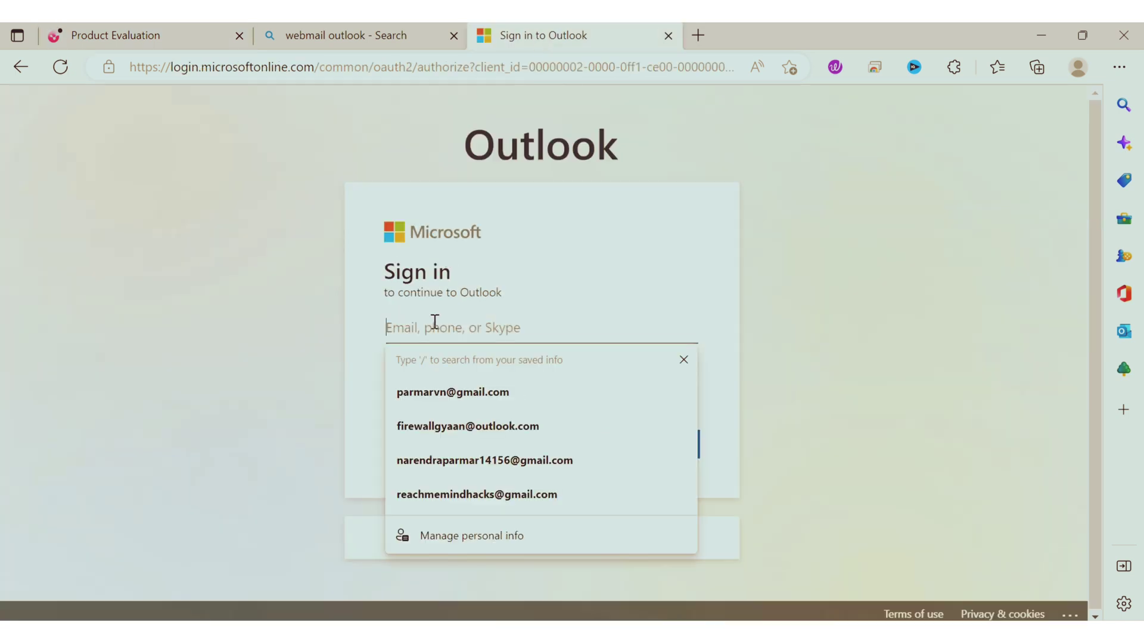
left_click(497, 427)
left_click(682, 456)
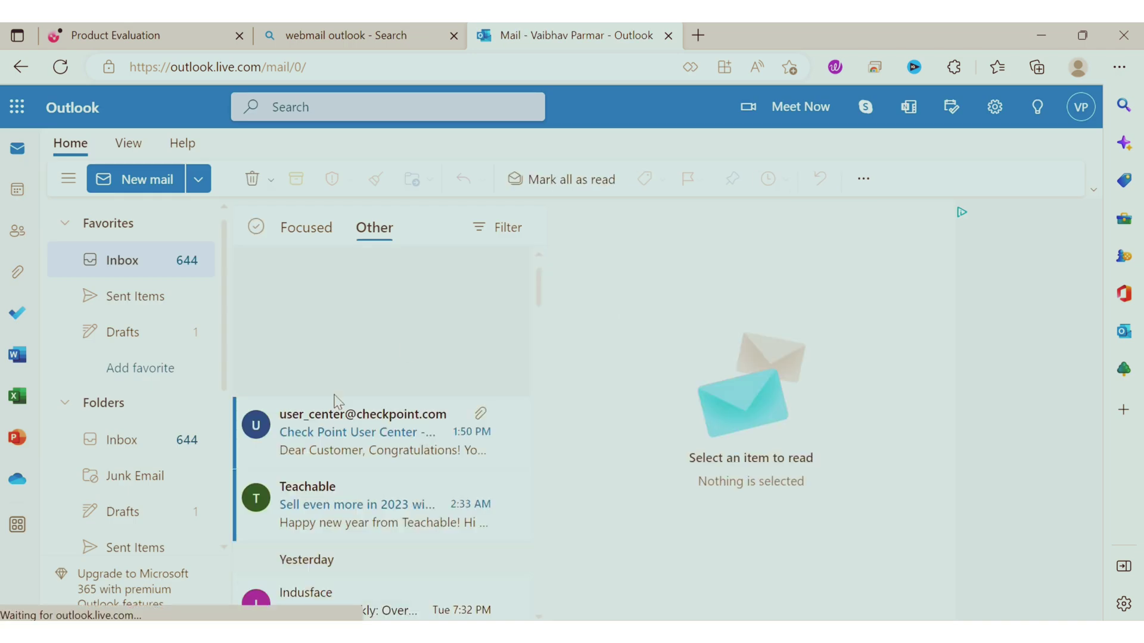
Open the Check Point User Center email and select the module cplic put command
left_click(357, 446)
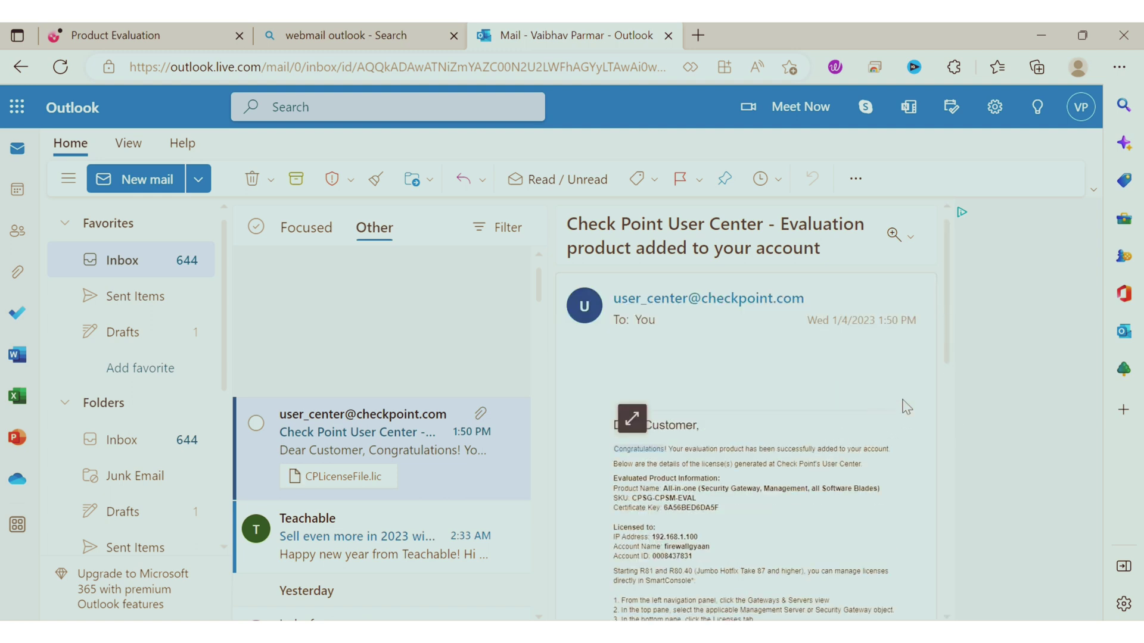
scroll(952, 357, "down", 2)
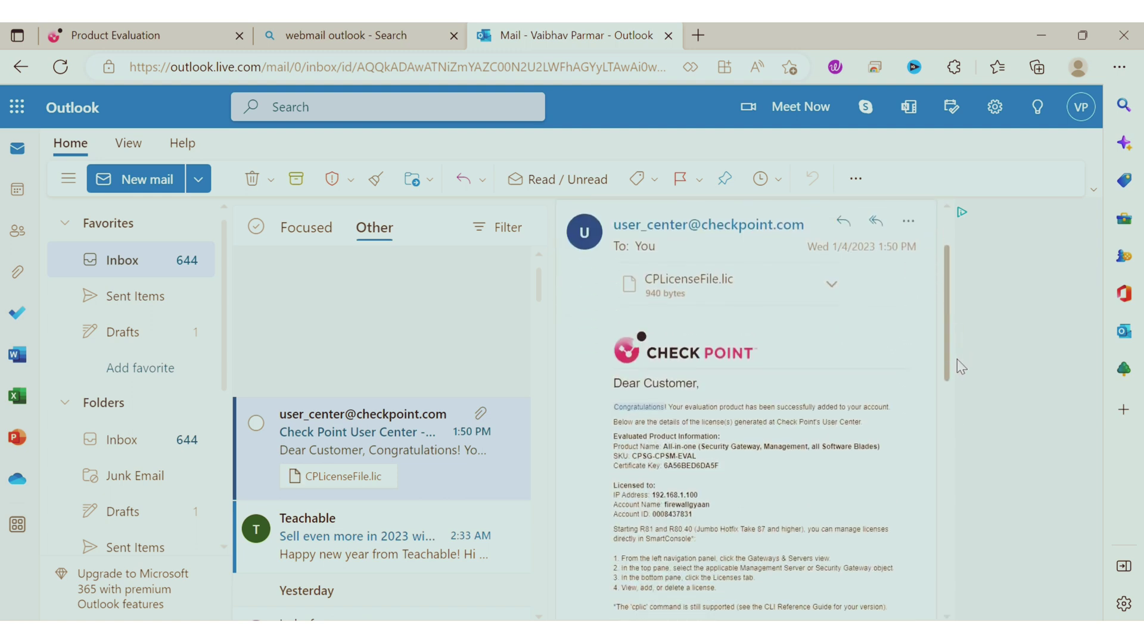
scroll(957, 359, "down", 1)
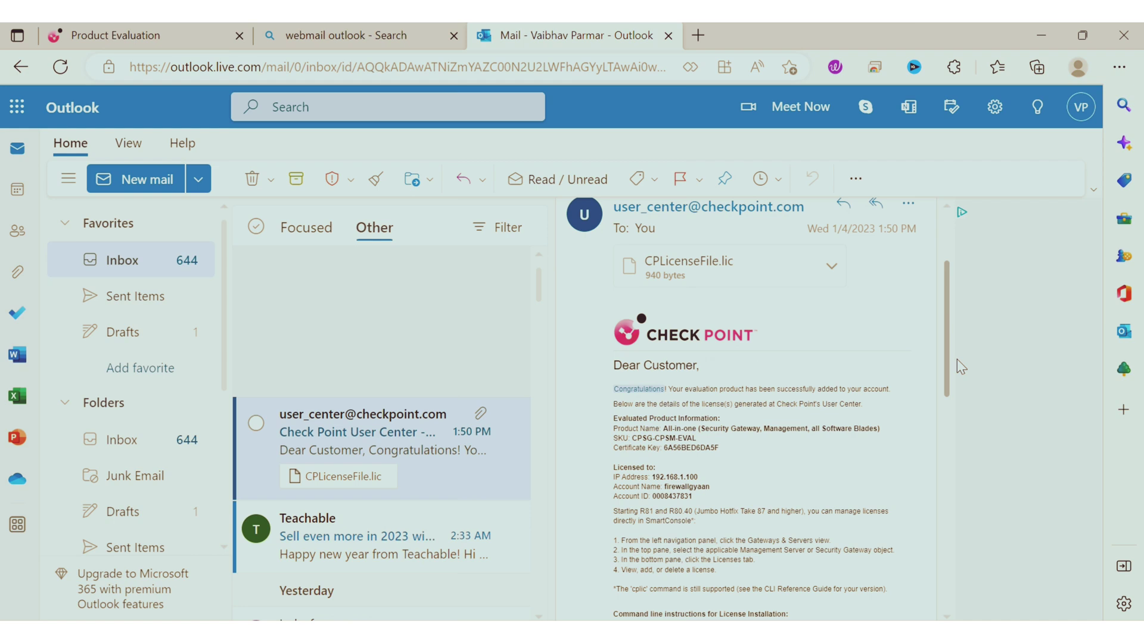
scroll(959, 364, "down", 2)
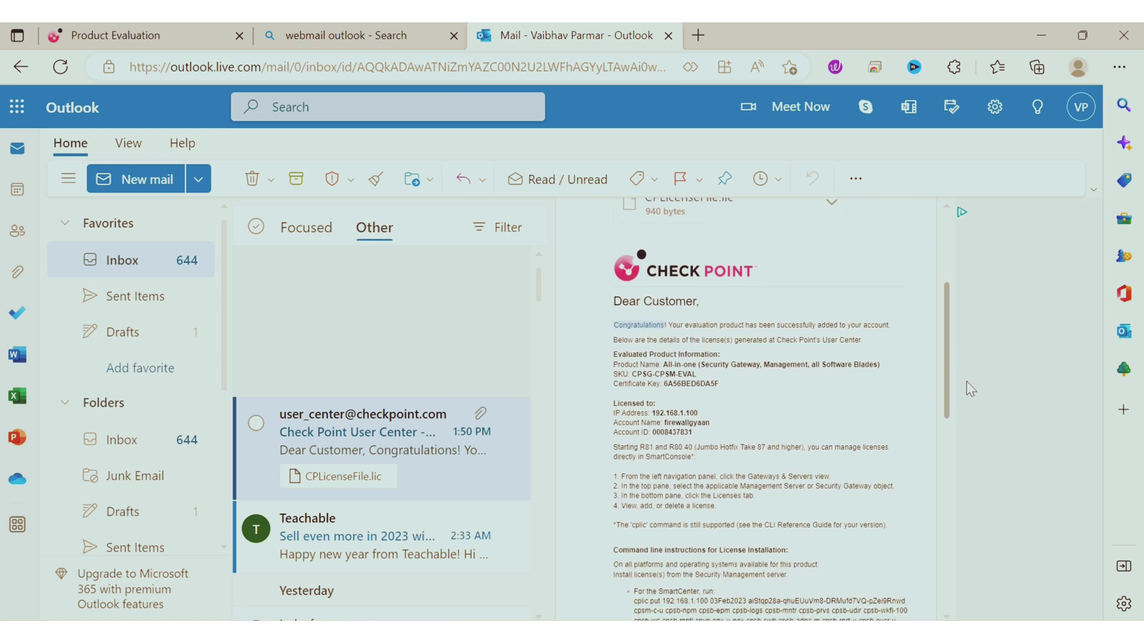
scroll(974, 402, "down", 2)
scroll(983, 426, "down", 2)
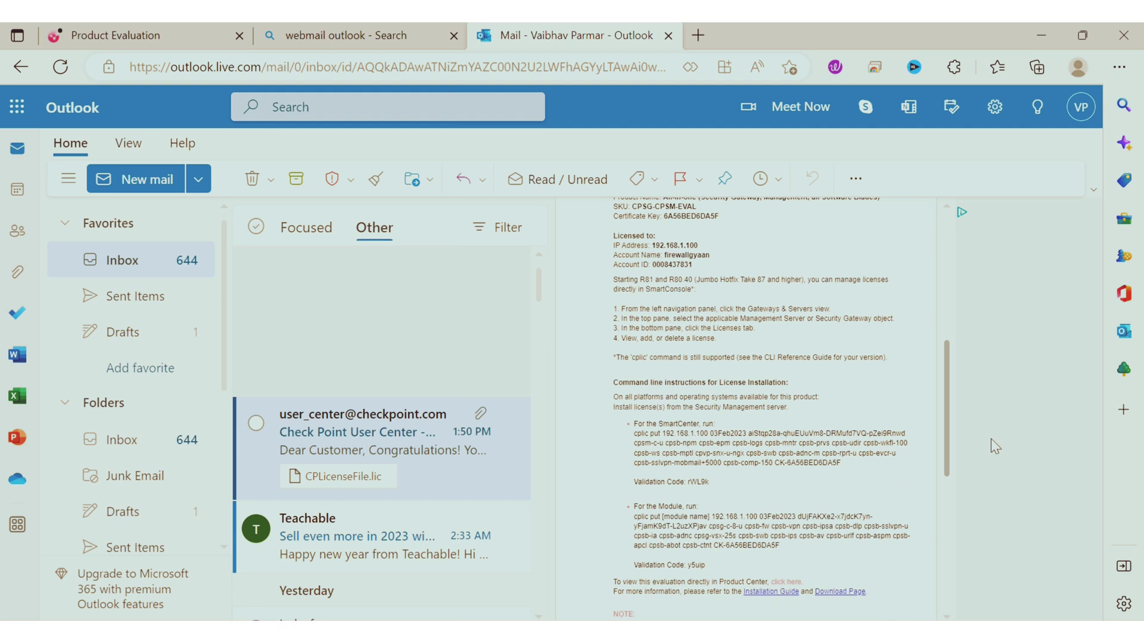
scroll(991, 439, "down", 1)
scroll(995, 451, "down", 1)
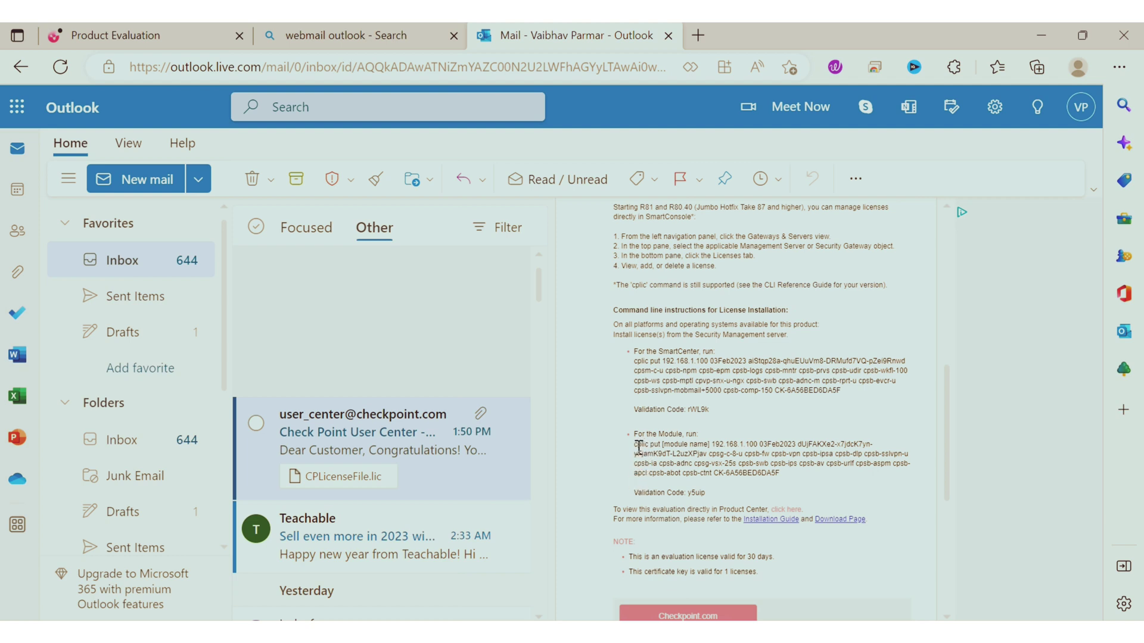
left_click_drag(633, 444, 780, 474)
key("ctrl+c")
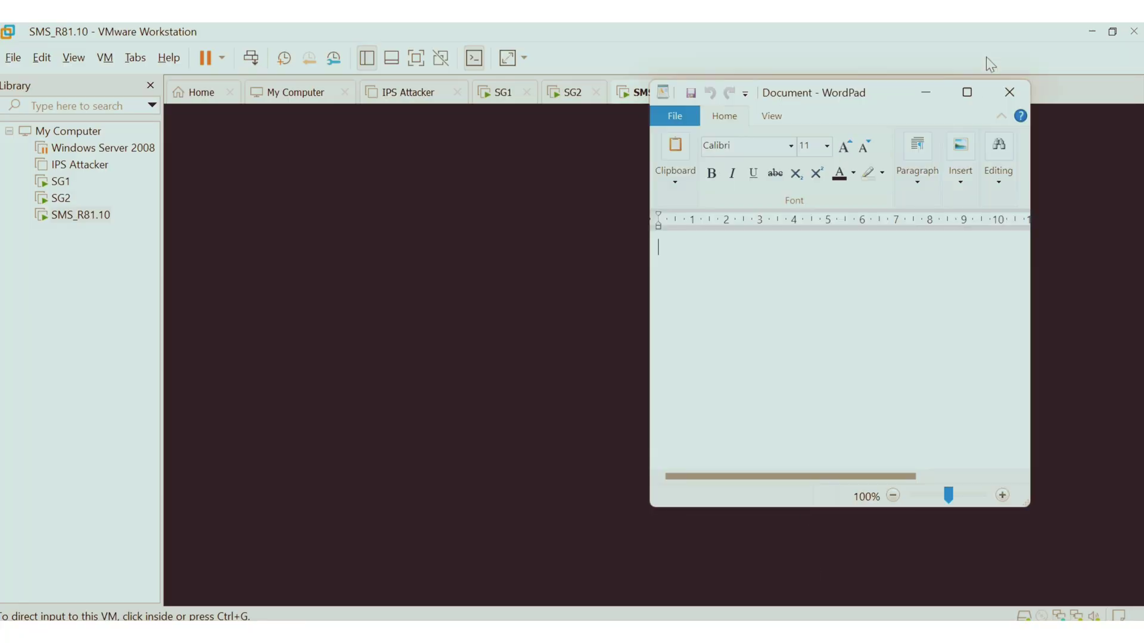
Paste the cplic put command into maximized WordPad, delete '[module name]', and select the cleaned command
left_click(967, 92)
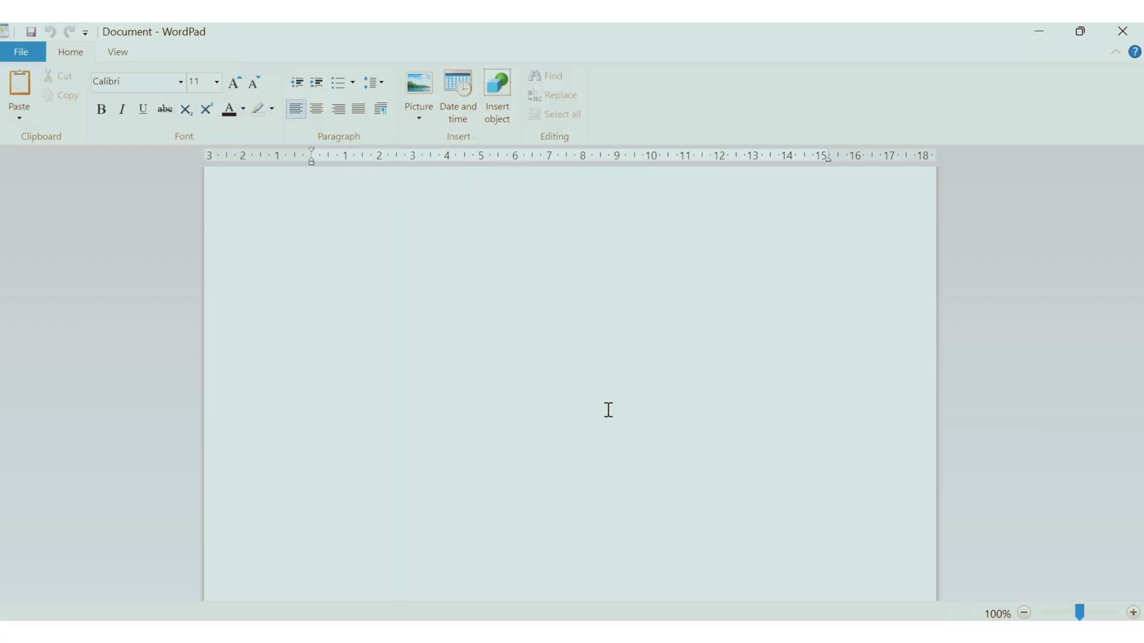
key("ctrl+v")
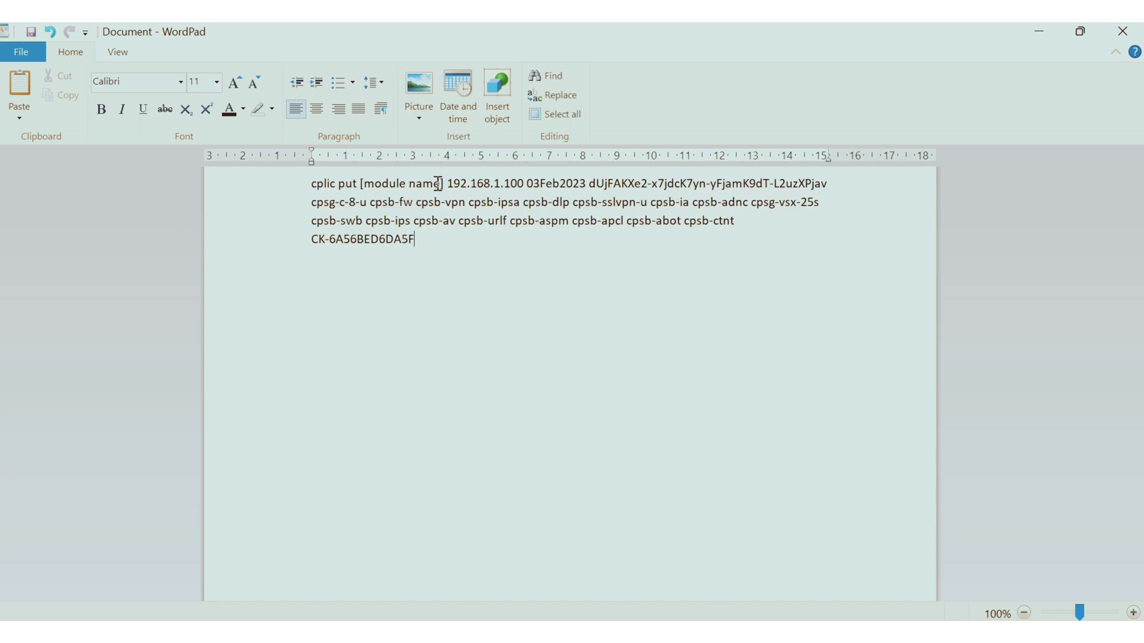
left_click_drag(445, 185, 363, 185)
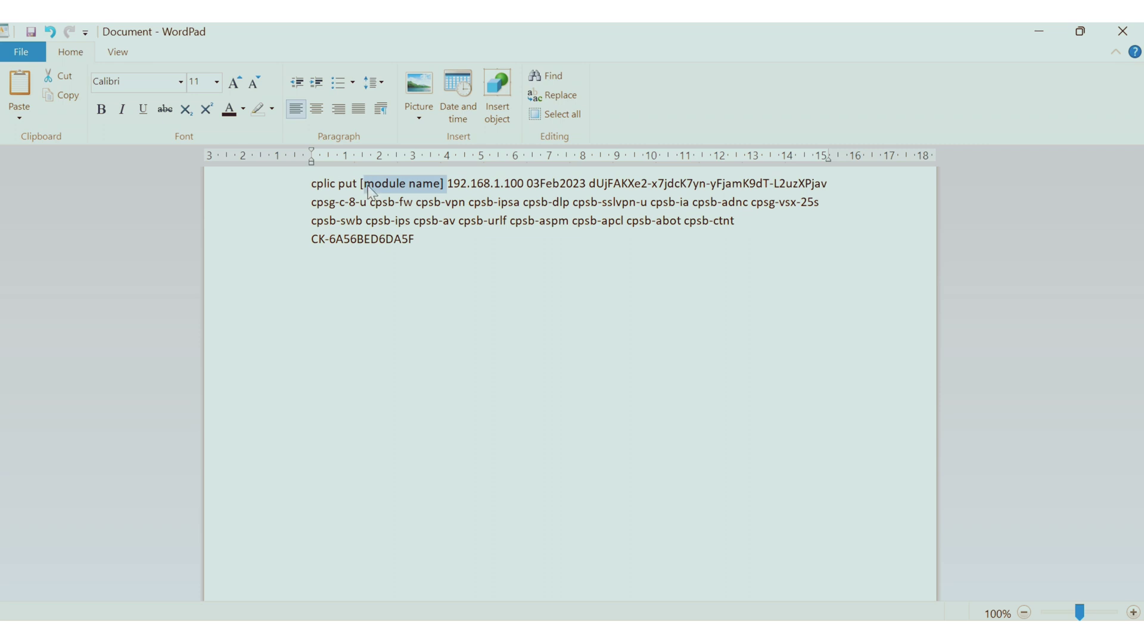
key("Delete")
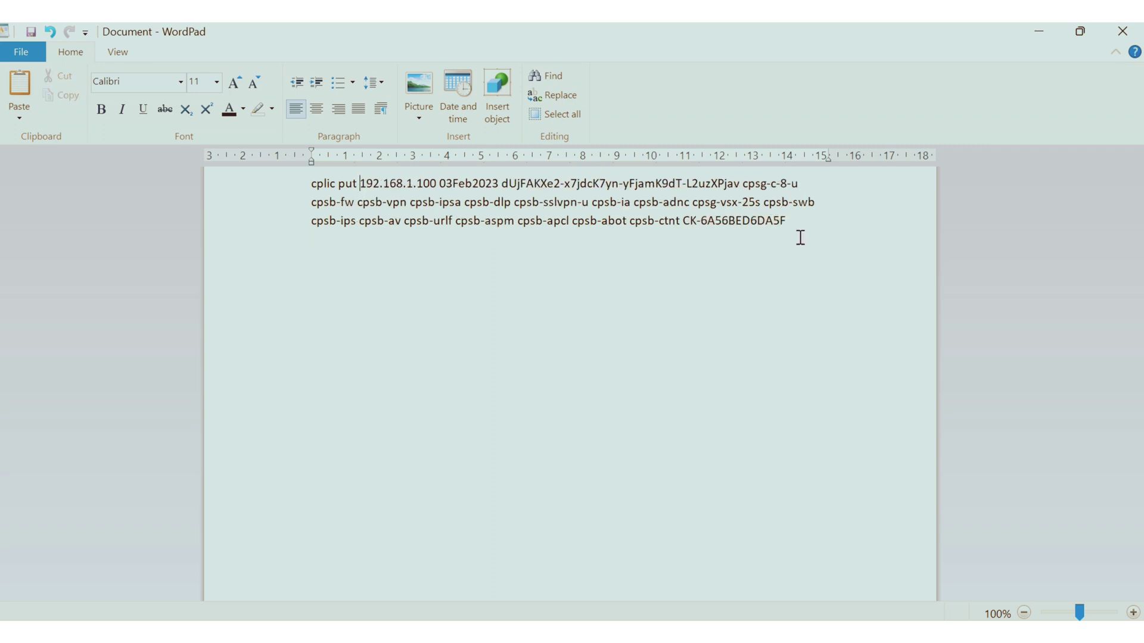
mouse_move(682, 237)
left_mouse_down()
mouse_move(468, 202)
mouse_move(312, 204)
mouse_move(311, 190)
left_mouse_up()
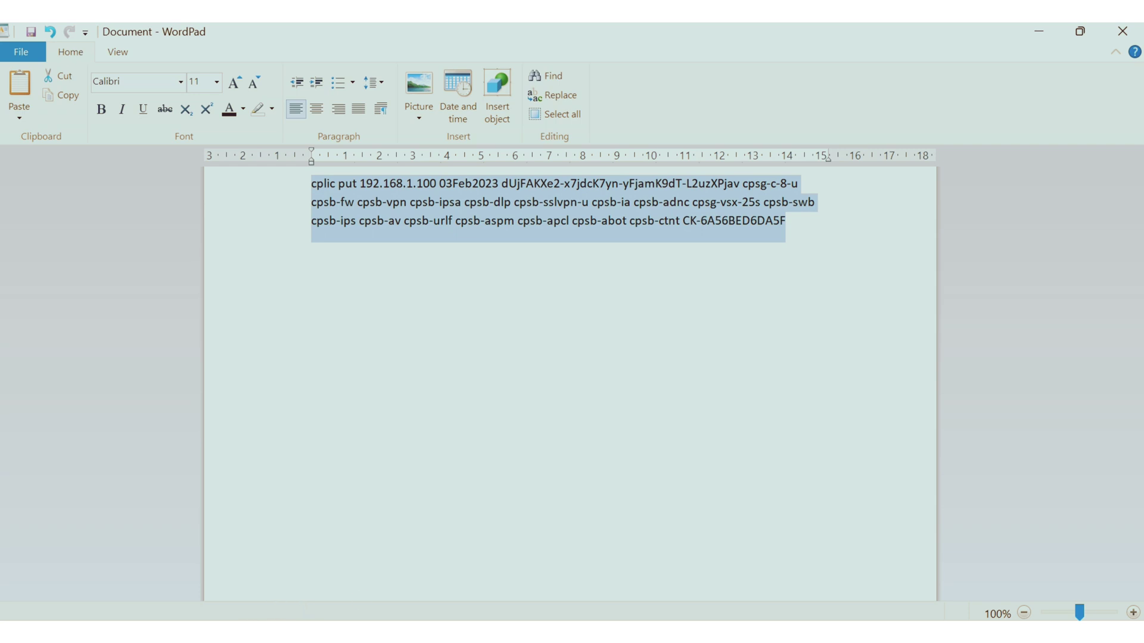
key("super+s")
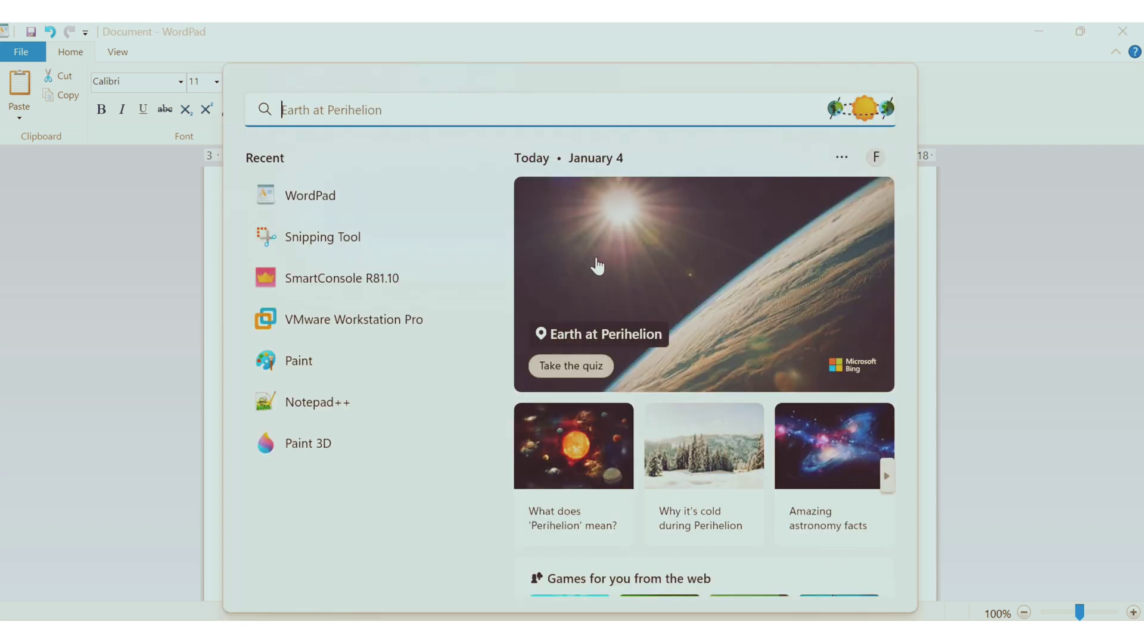
Open an SSH session in PuTTY to 192.168.1.100 and accept the host key
type("pu")
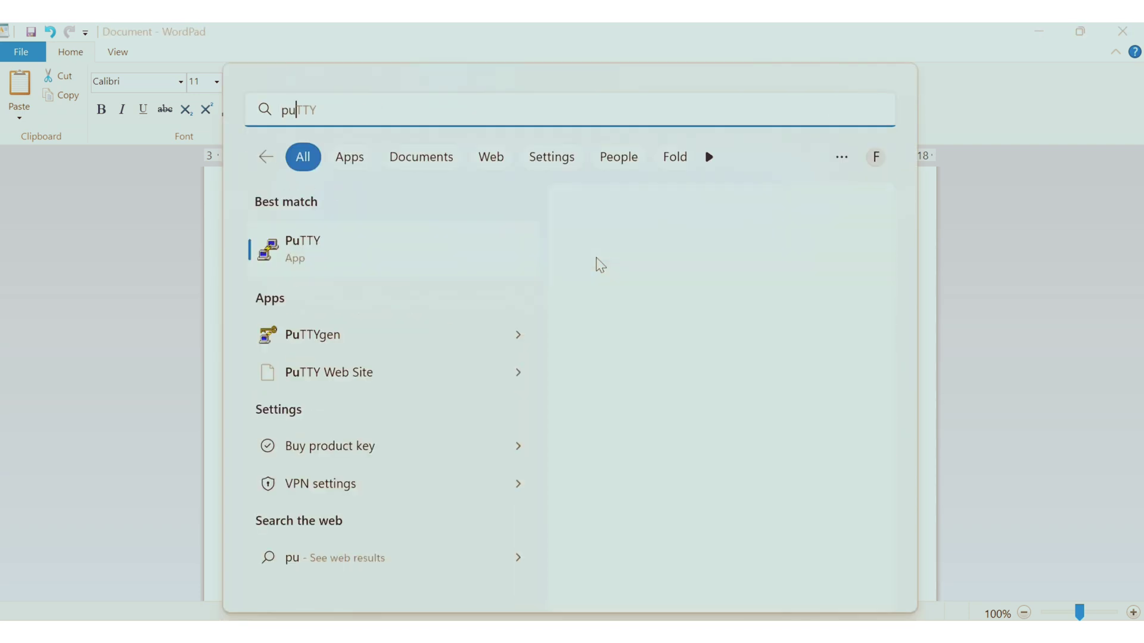
left_click(347, 254)
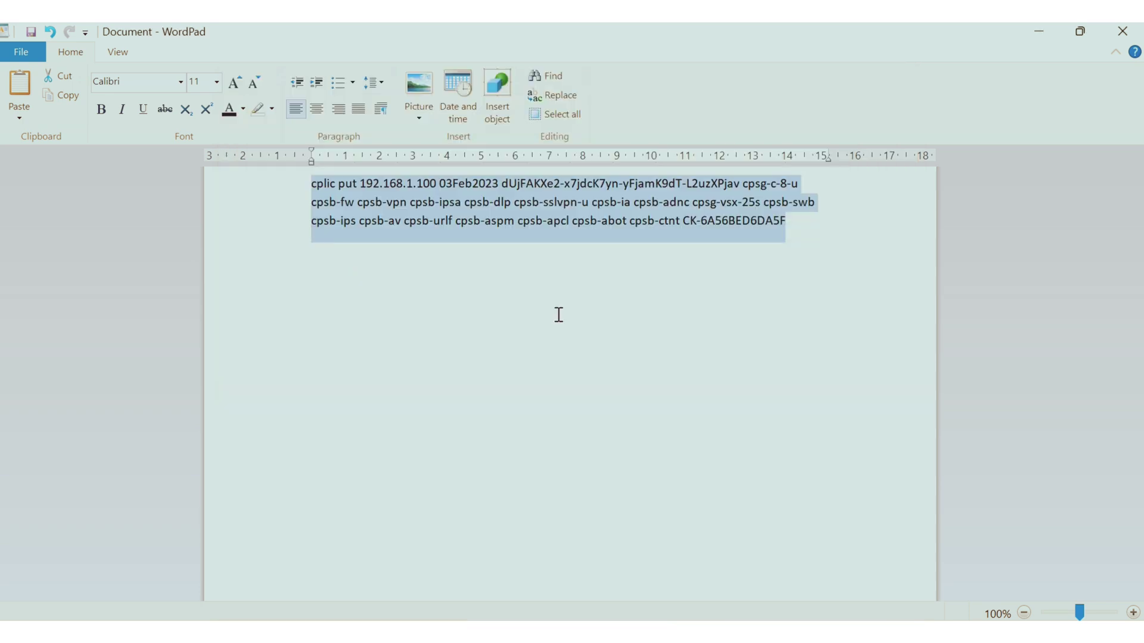
type("192")
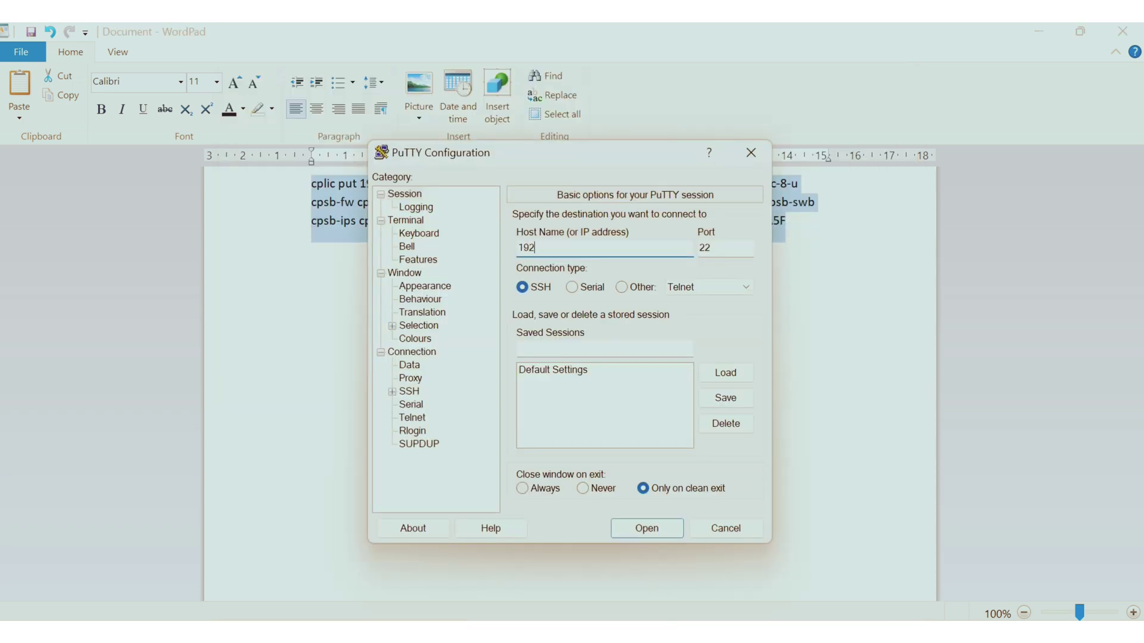
type(".168")
type(".100")
key("Return")
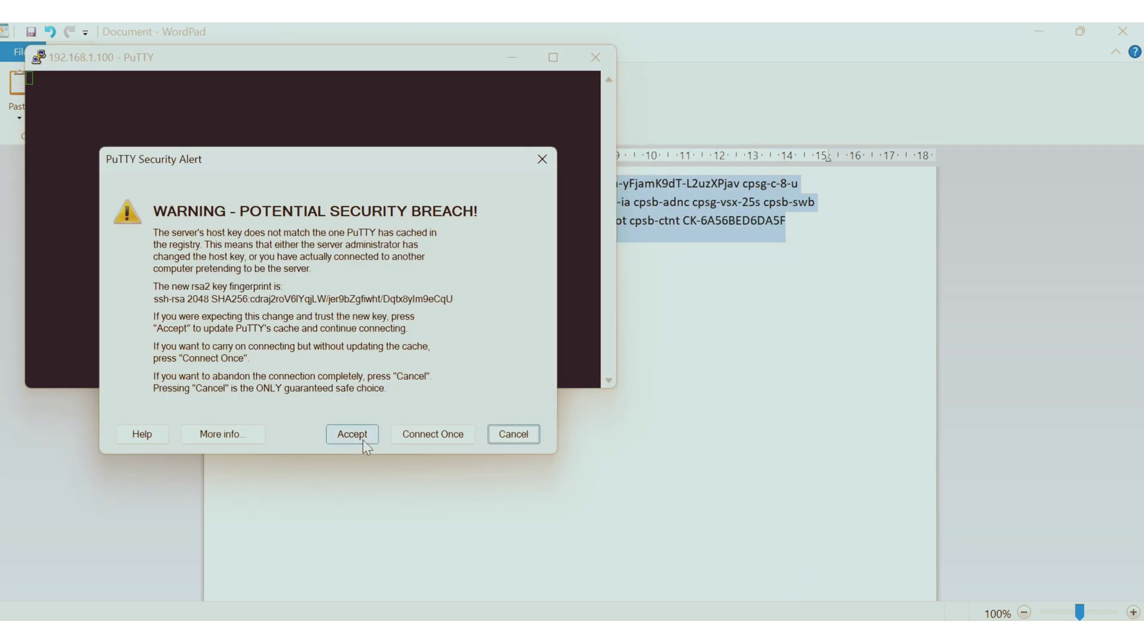
left_click(364, 439)
Log in as admin, run cplic put, and confirm the 3Feb2023 license expiration
type("admin")
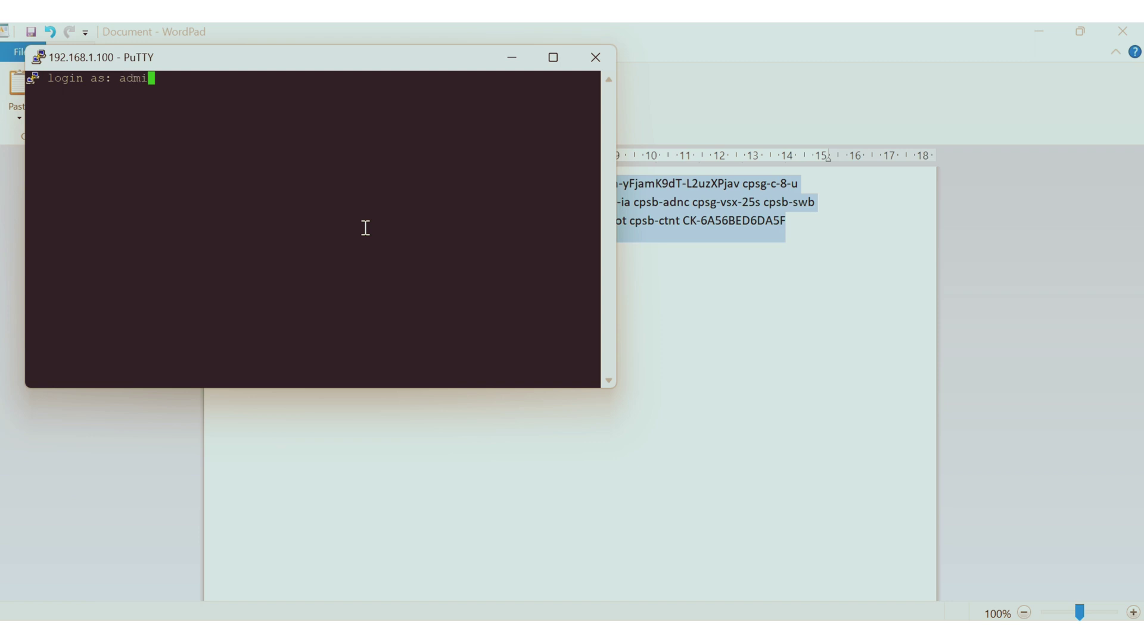
key("Return")
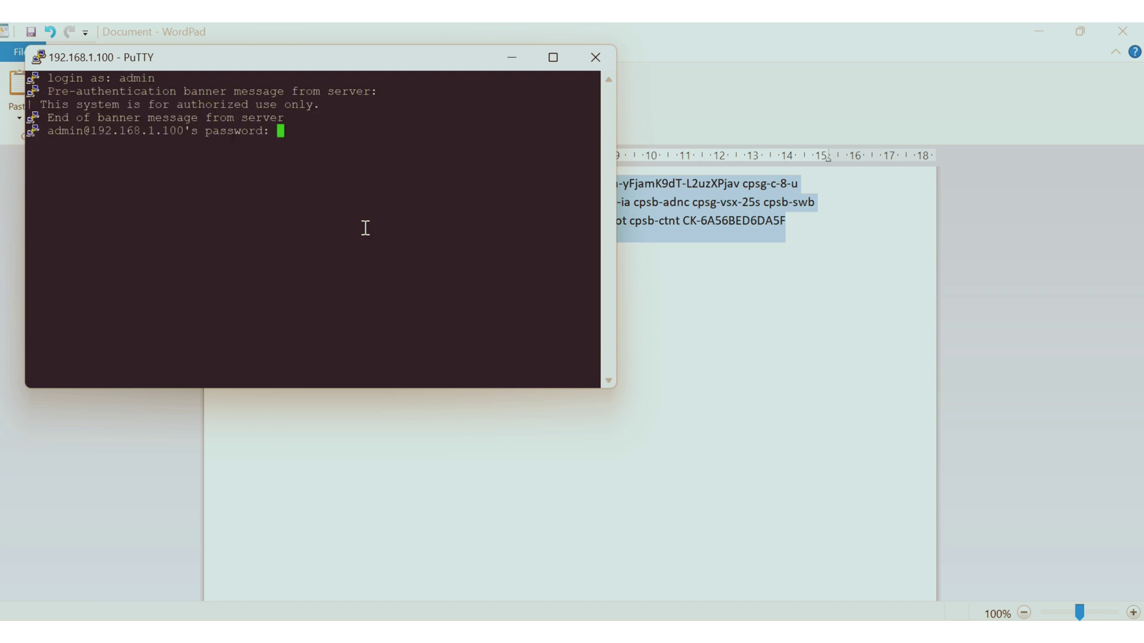
key("Return")
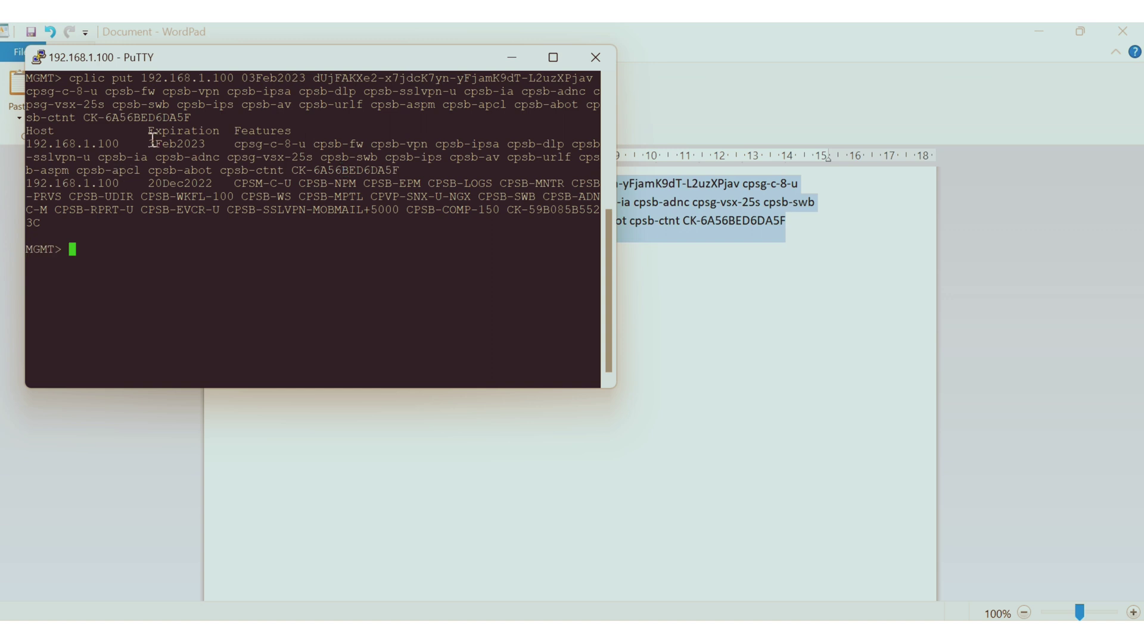
left_click_drag(149, 144, 203, 142)
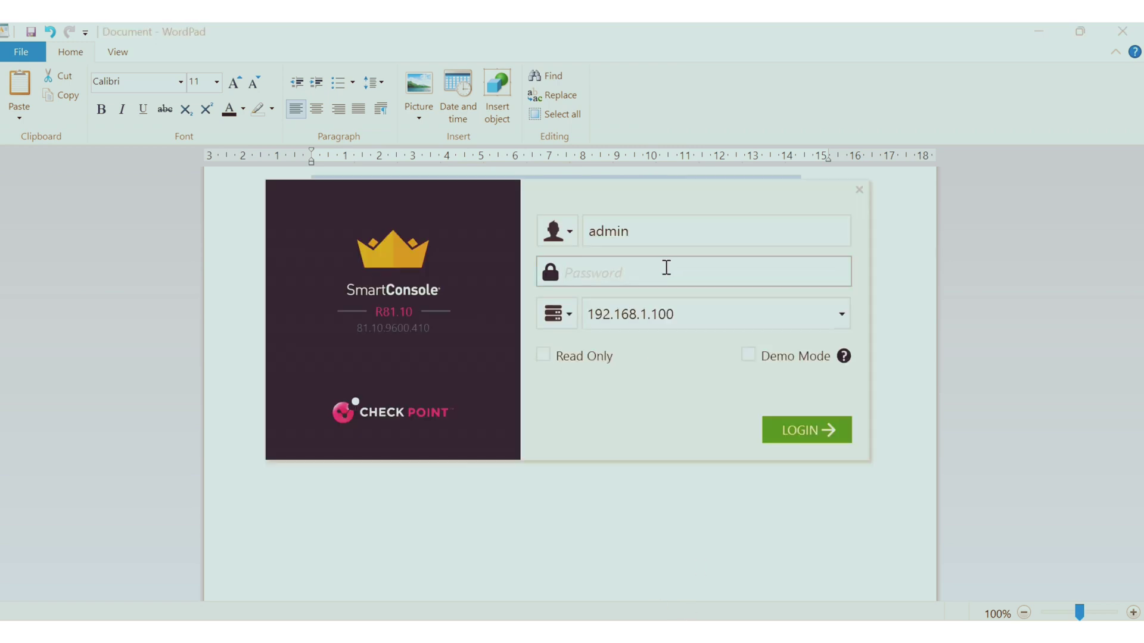
Enter the admin password in SmartConsole and log in to 192.168.1.100
type("••••")
type("••••")
left_click(826, 430)
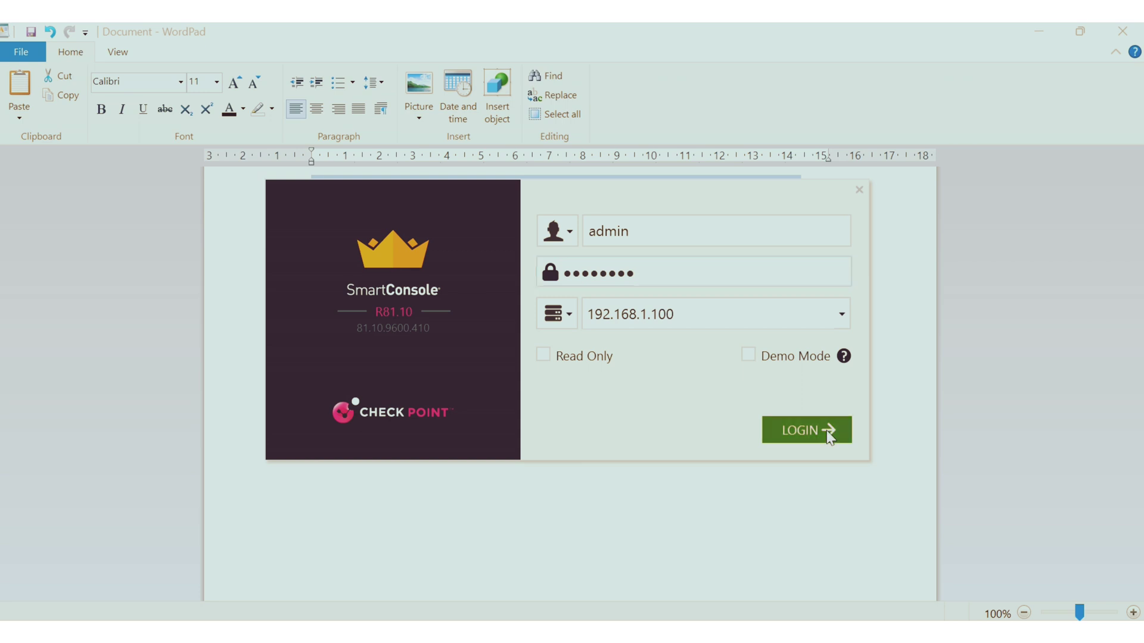